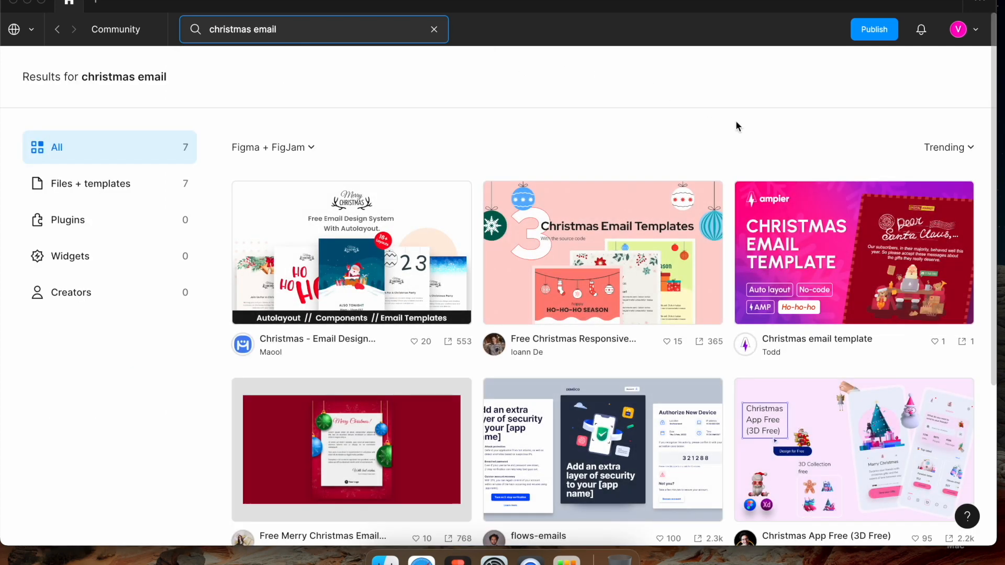
Step: Open the "Christmas email template" community file with the ampier cover and get a copy of it
click(818, 261)
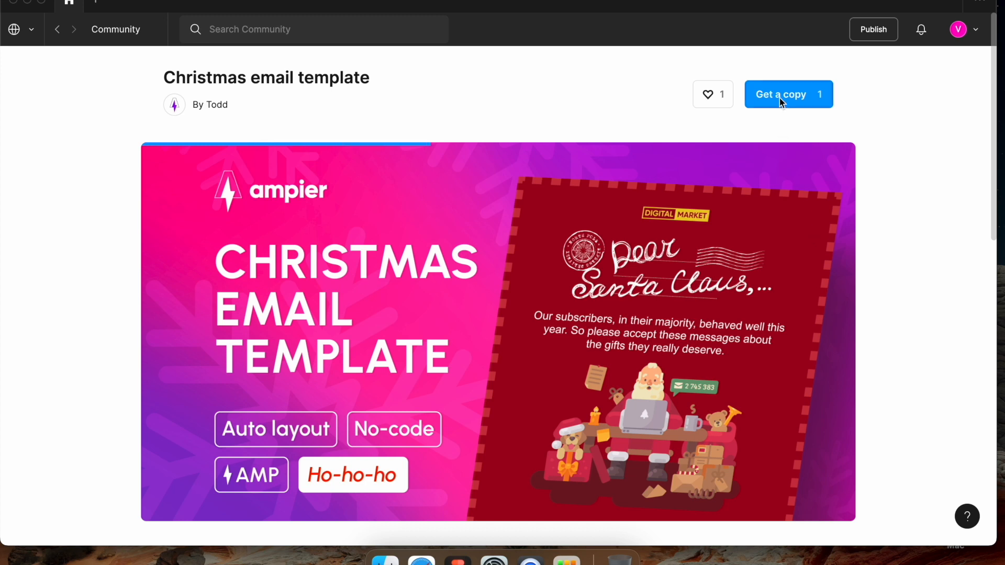
click(777, 93)
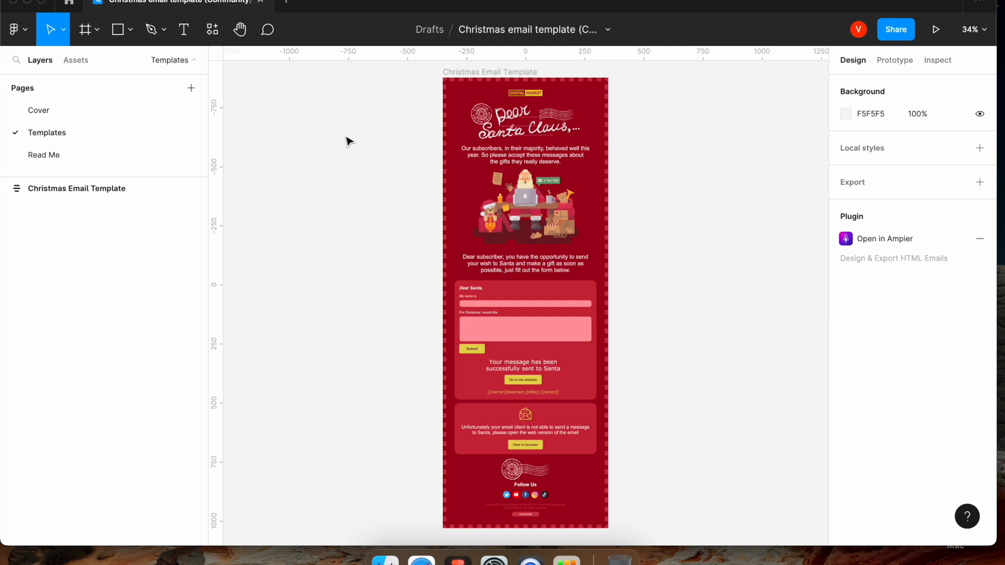
Step: Run the Ampier HTML and AMP Email Generator plugin and render the Christmas Email Template frame as an email
right_click(346, 138)
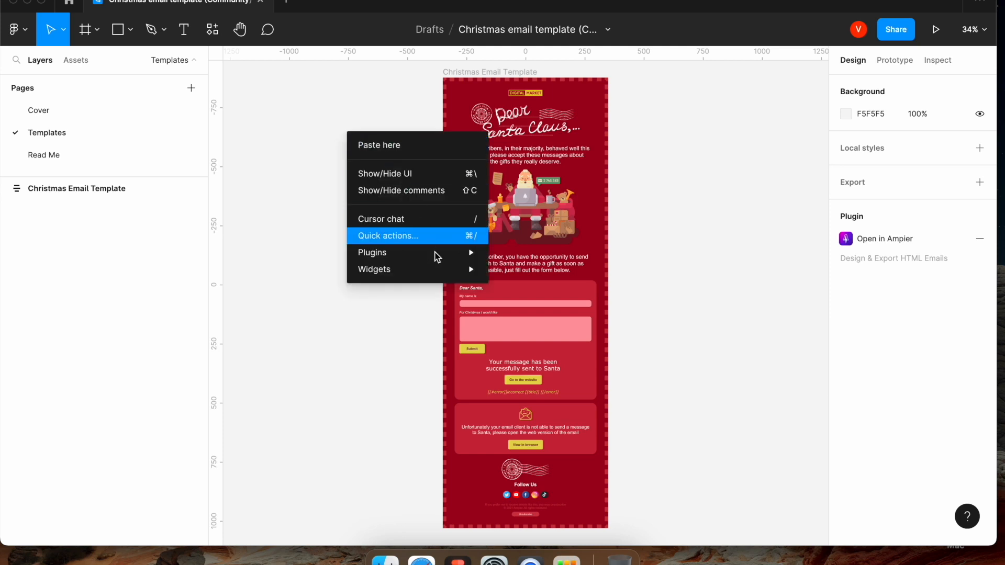
mouse_move(441, 256)
click(553, 303)
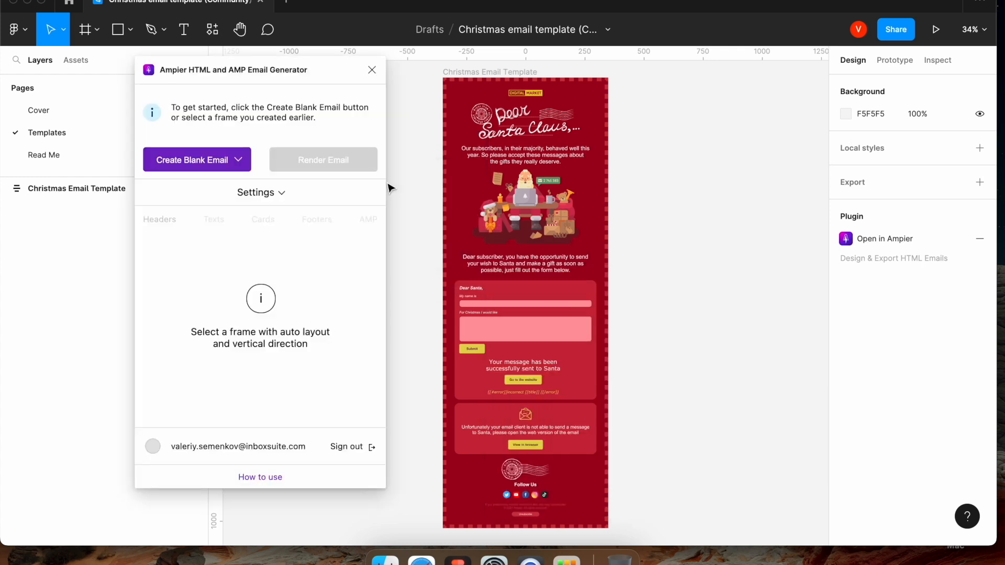
click(465, 72)
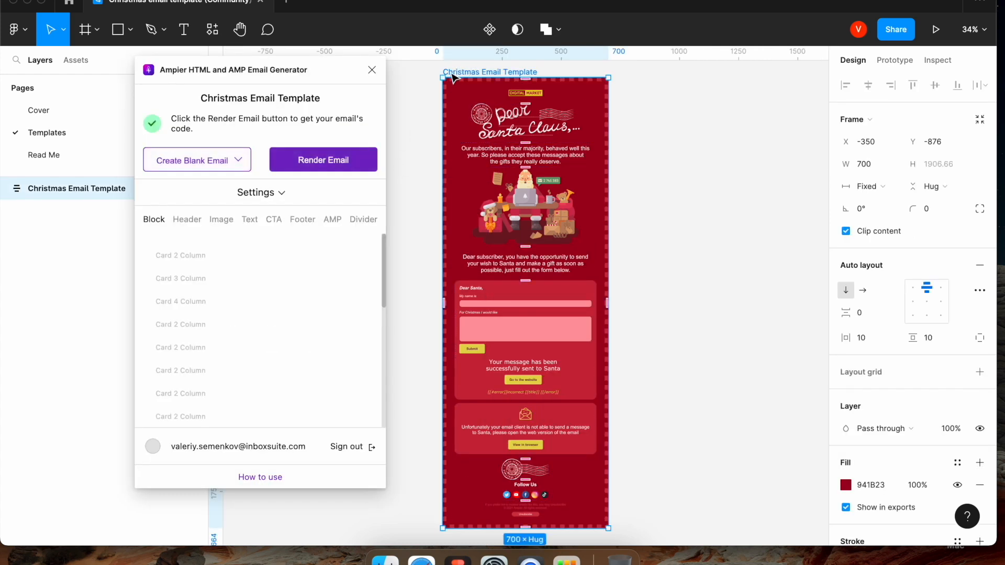
click(332, 169)
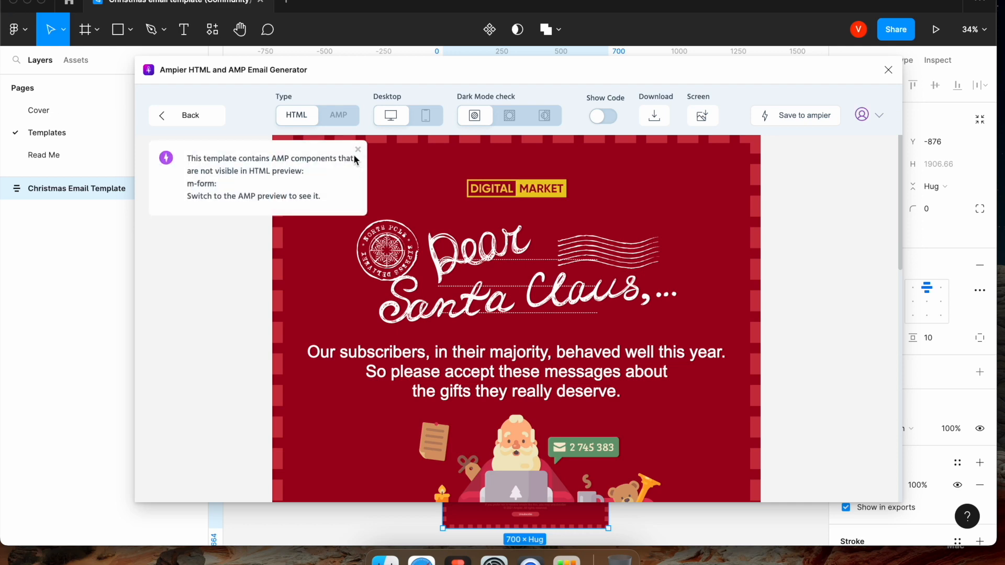
Step: Examine the rendered email in the desktop HTML, desktop AMP and mobile AMP previews, and close the plugin
scroll(445, 182, down, 10)
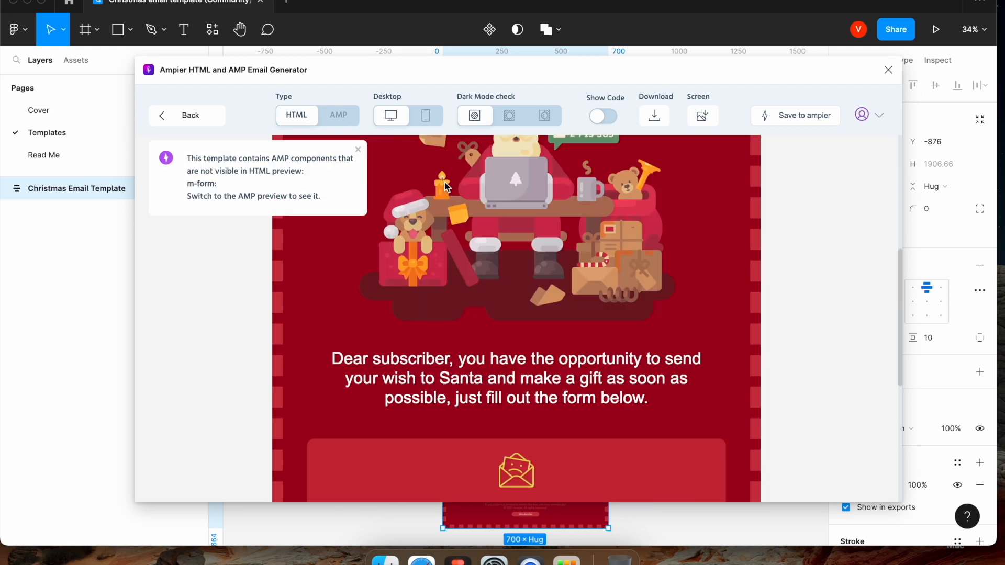
click(346, 116)
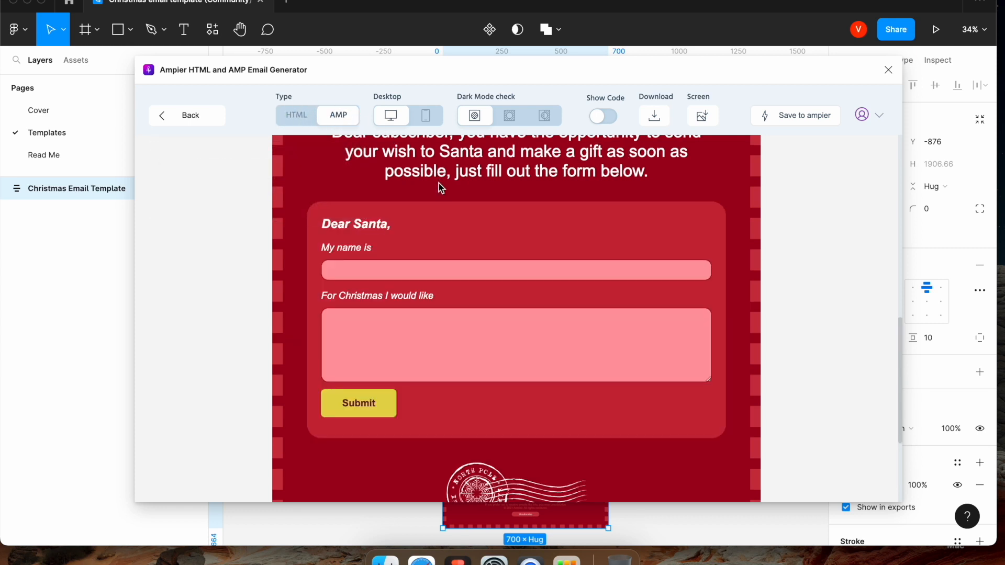
click(425, 117)
scroll(469, 220, up, 5)
scroll(469, 220, up, 3)
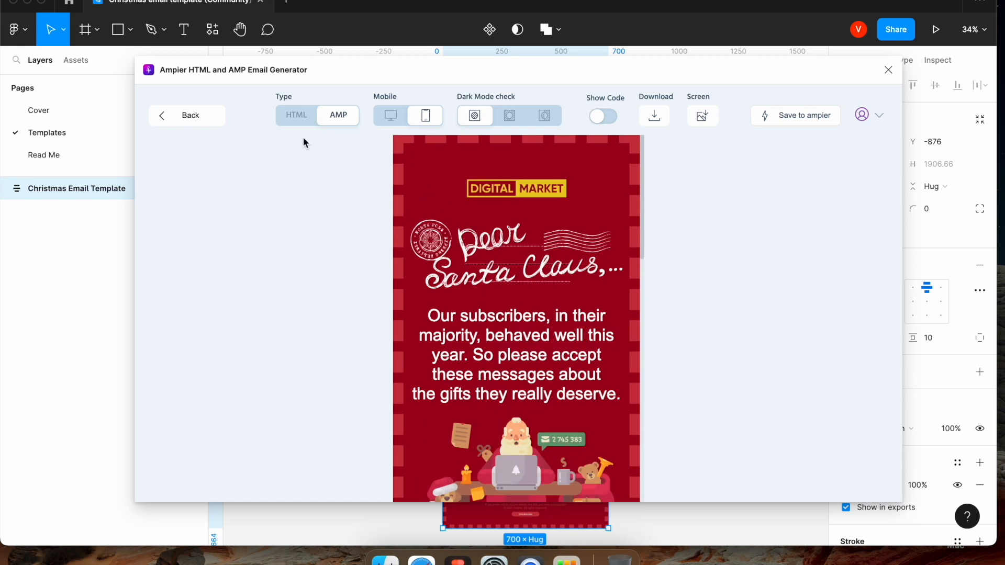
click(888, 69)
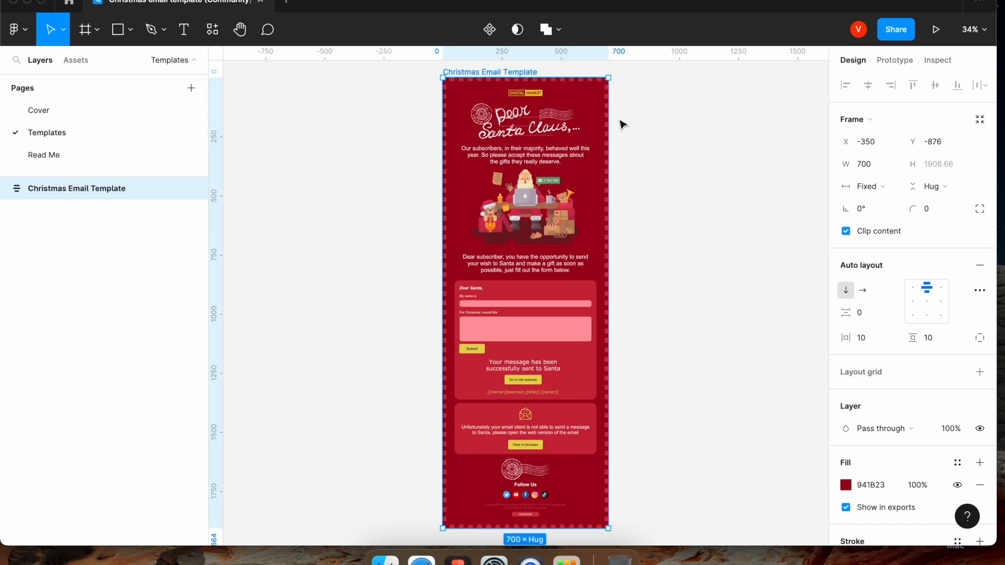
Step: Replace the DIGITAL MARKET logo's image fill at the head of the email with Logo_Ampier.png from Downloads
scroll(531, 88, up, 10)
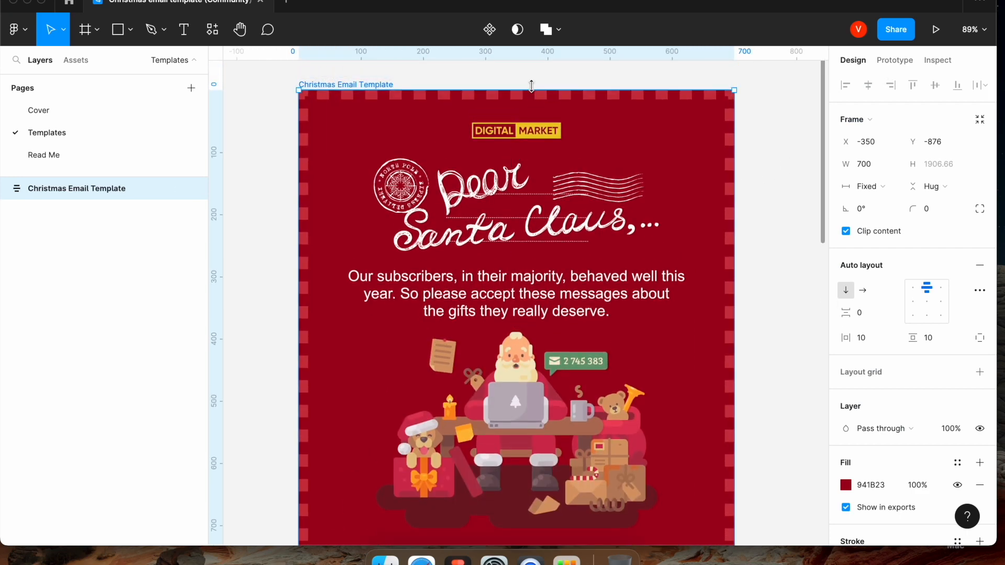
click(533, 132)
click(532, 132)
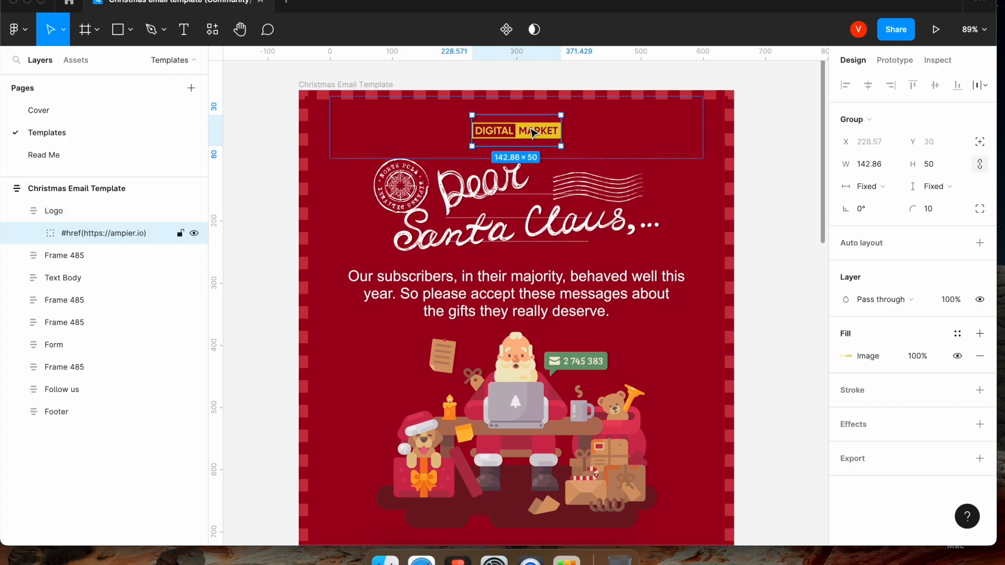
click(848, 356)
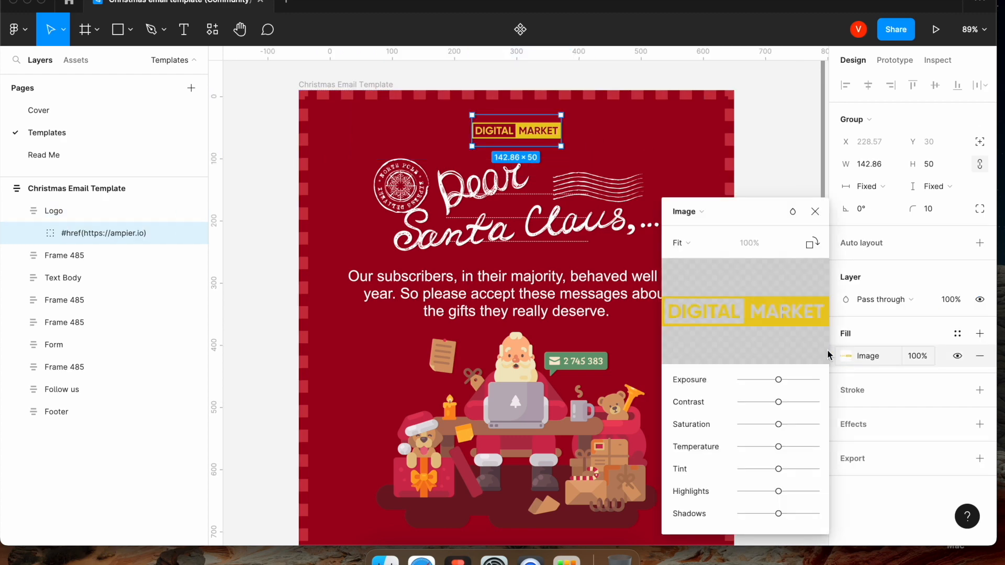
click(738, 308)
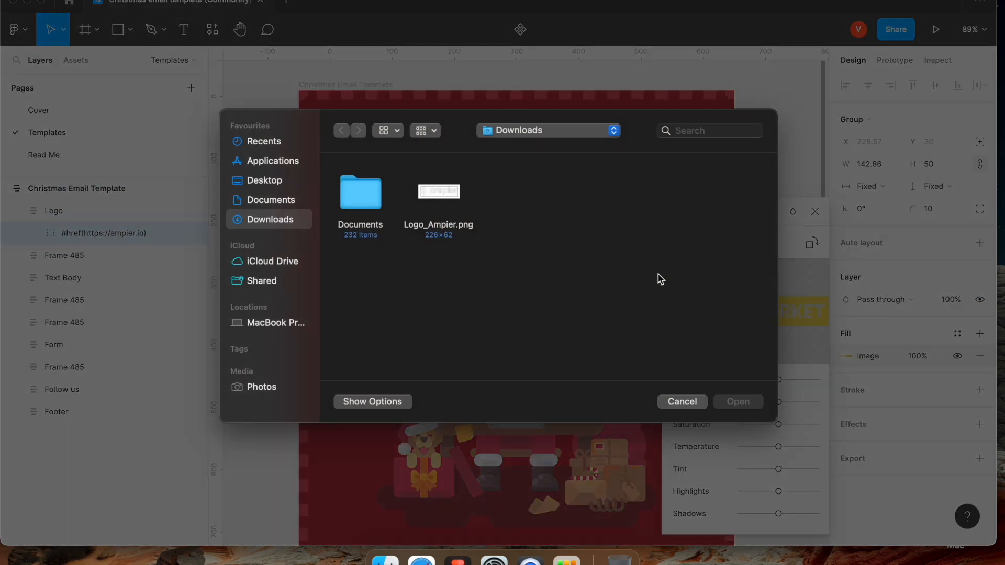
click(452, 196)
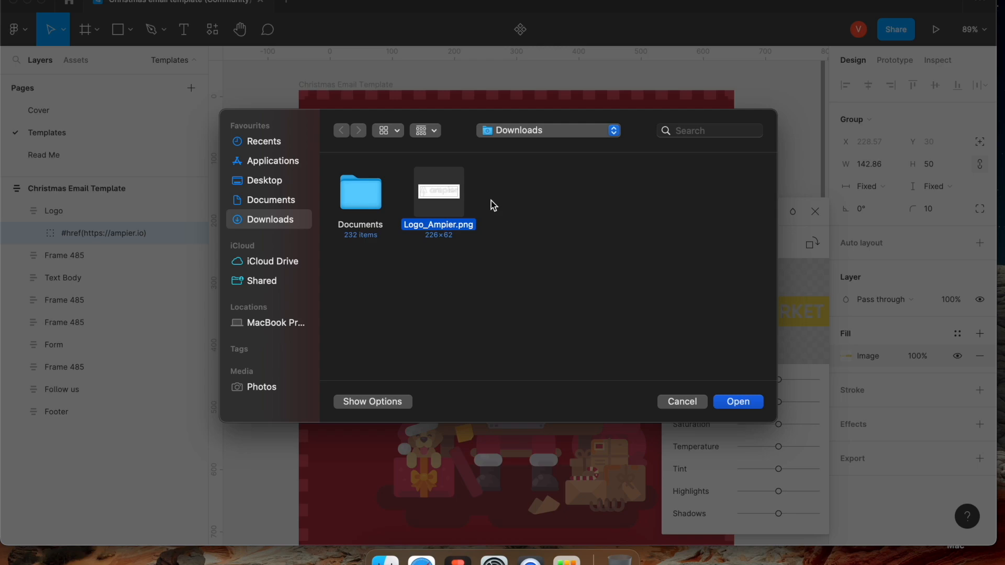
click(746, 402)
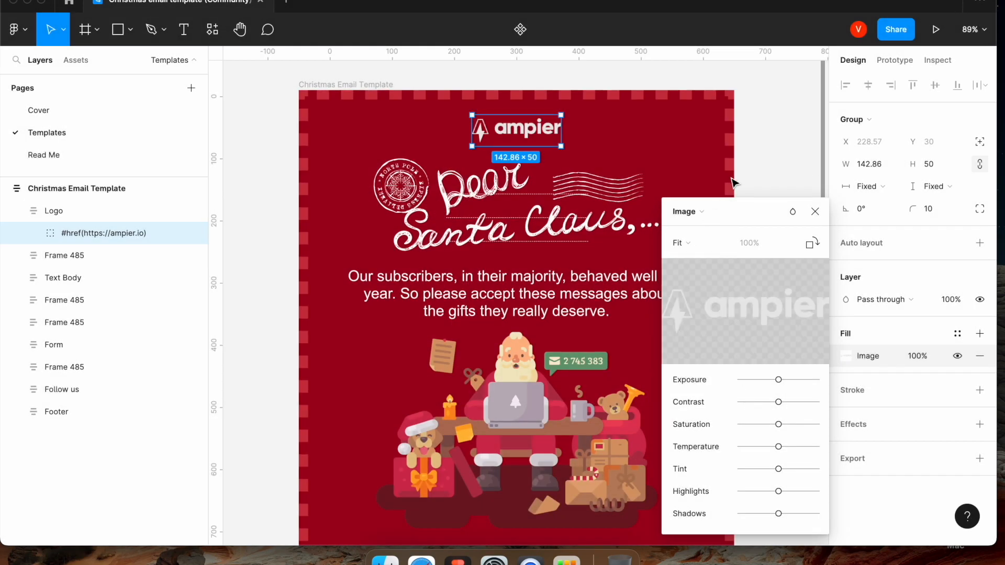
click(815, 211)
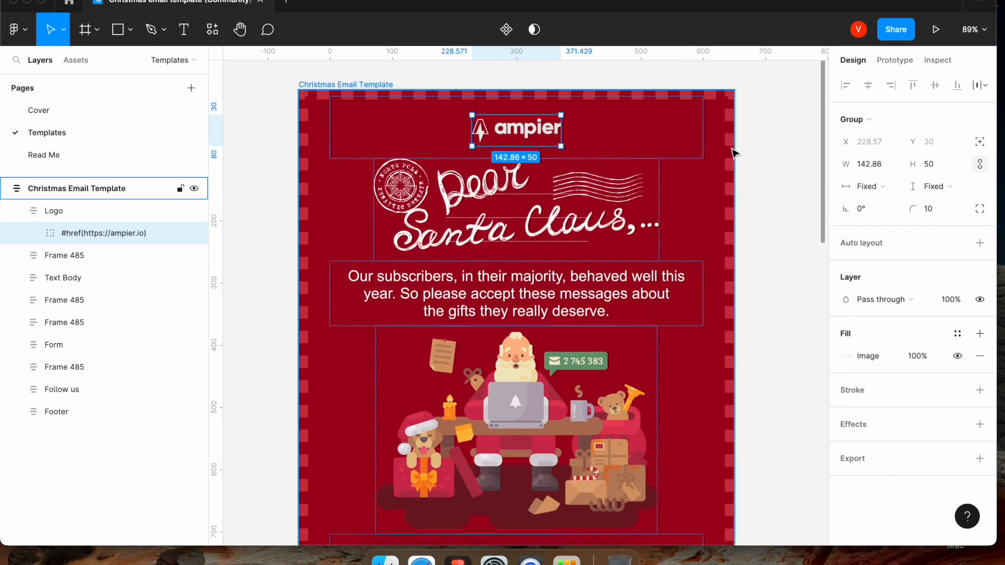
Step: Open the whole Christmas Email Template frame in Ampier and render the email with the new logo
click(359, 85)
scroll(886, 234, down, 8)
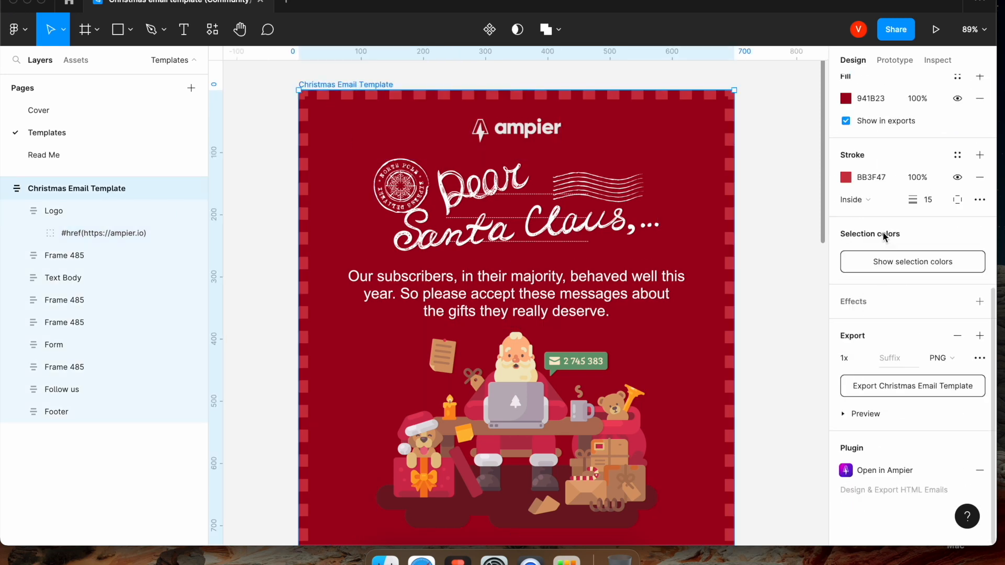
click(885, 471)
click(344, 159)
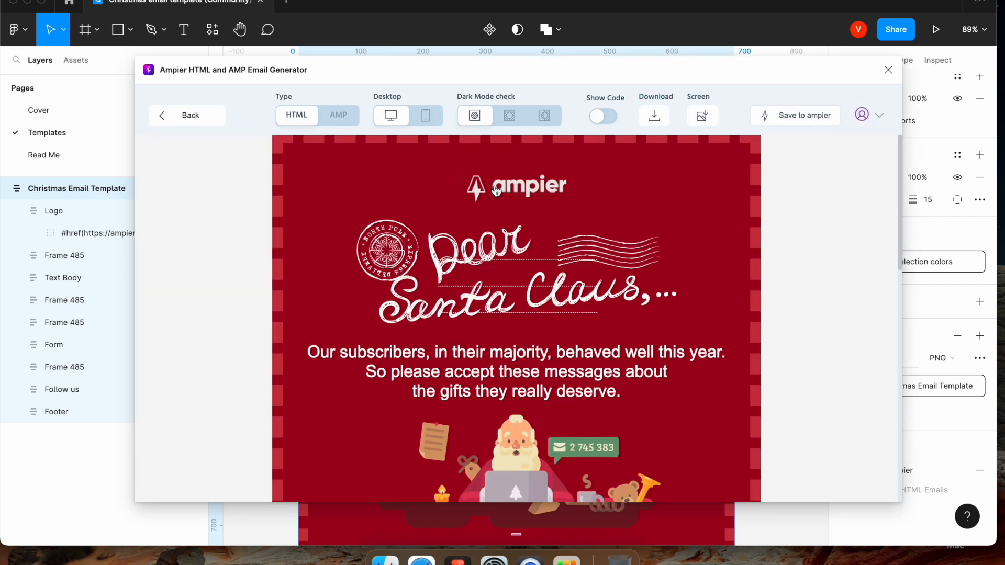
Step: Review the rendered email in HTML and AMP preview and save it to Ampier
scroll(495, 190, down, 15)
click(343, 119)
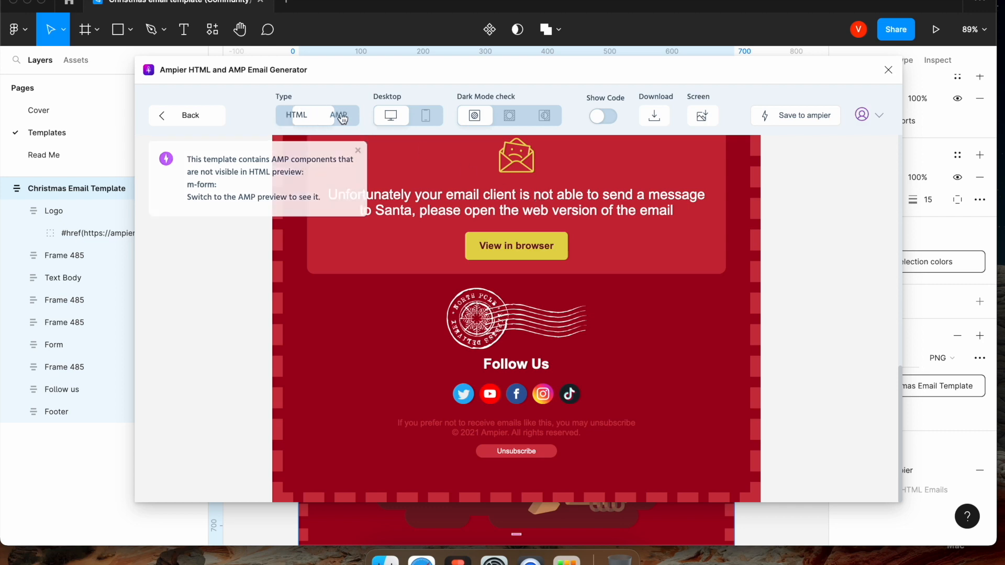
scroll(585, 221, down, 3)
scroll(590, 224, up, 10)
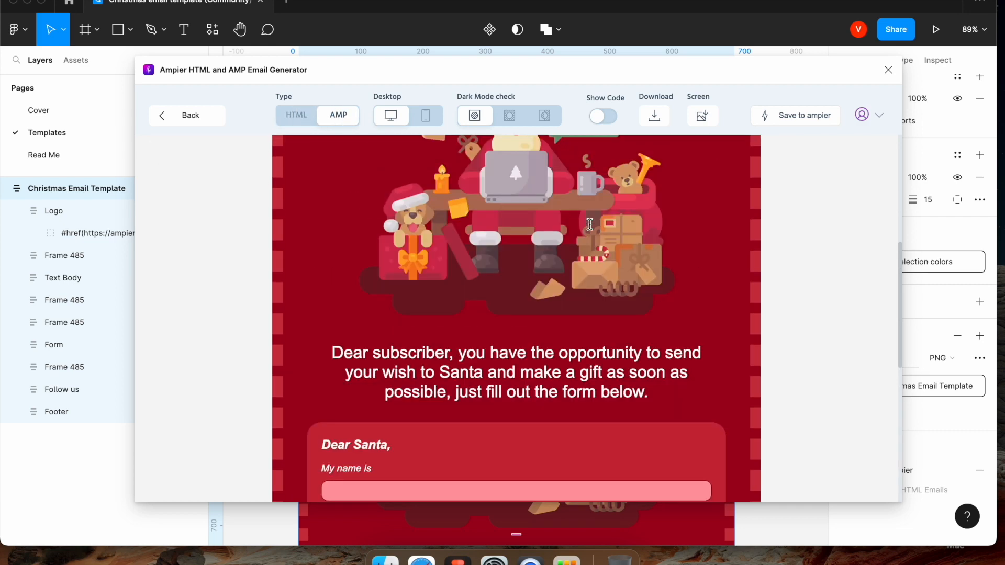
click(799, 116)
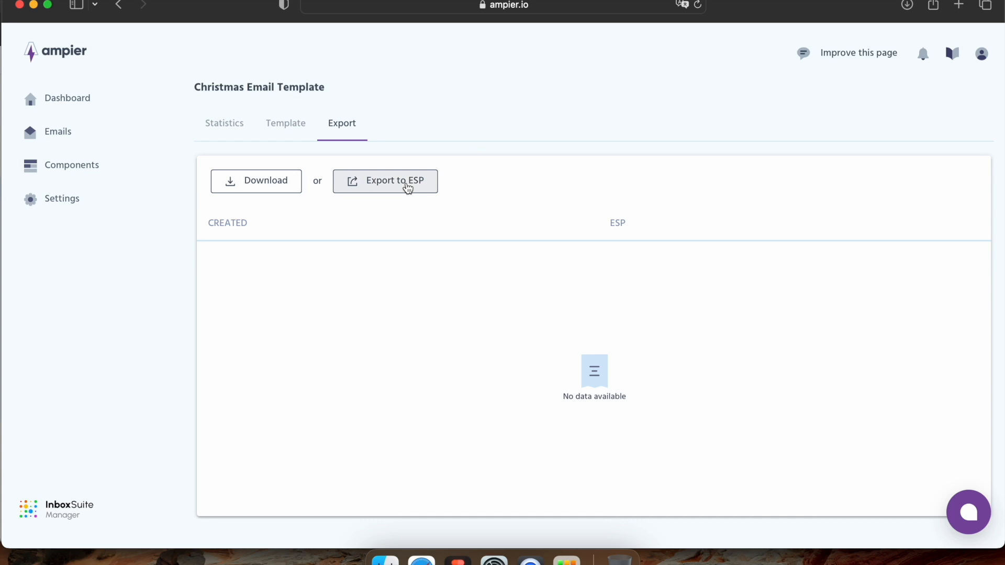
Step: Export the email to the Inbox Suite ESP with site "Ampier | news.ampier.io" and the Advertisement series
click(408, 188)
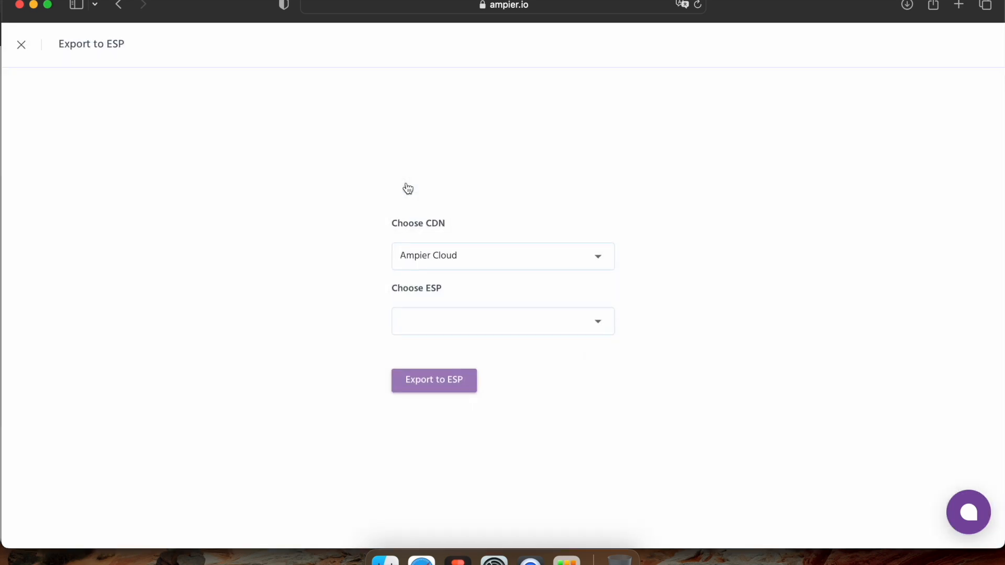
click(600, 334)
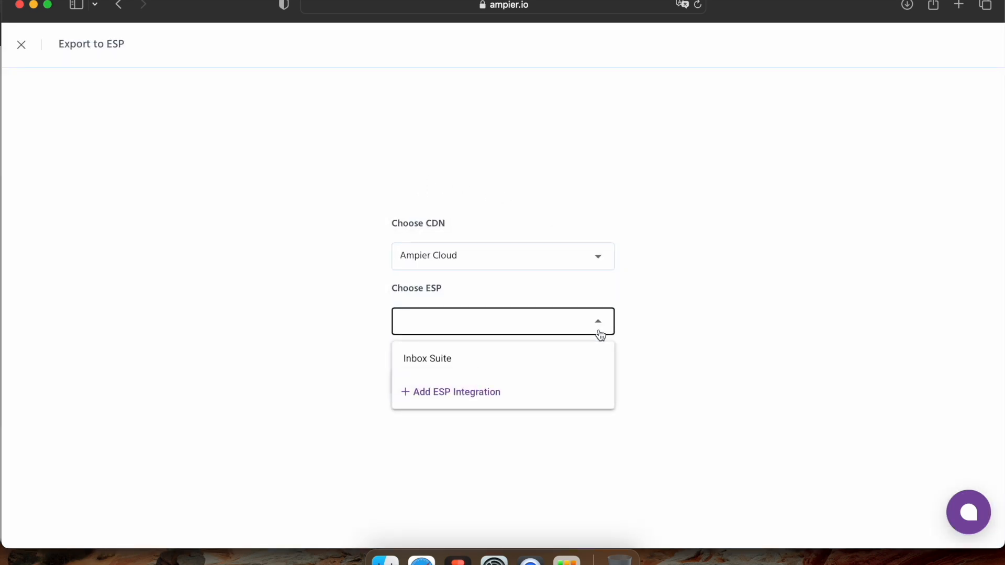
click(579, 356)
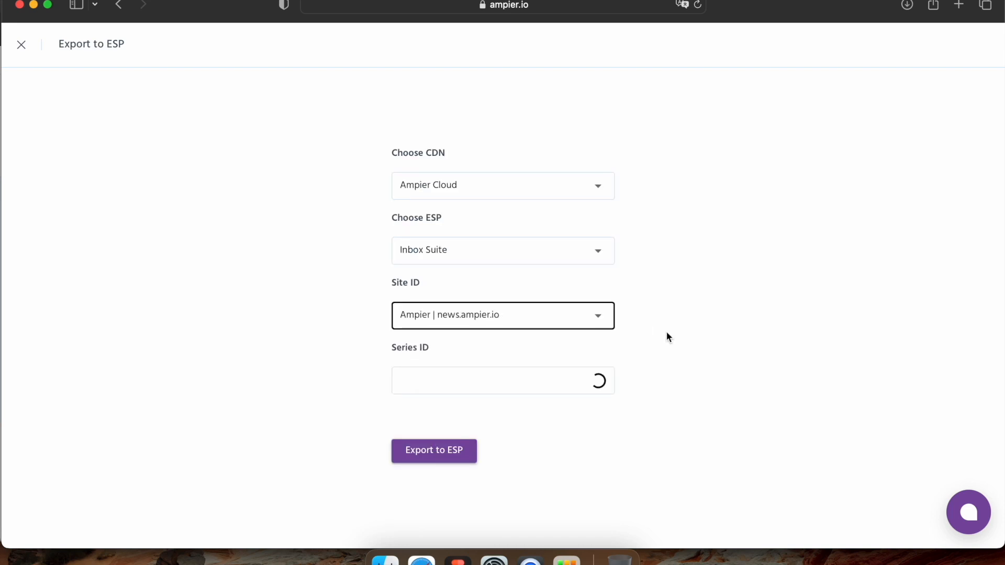
click(602, 381)
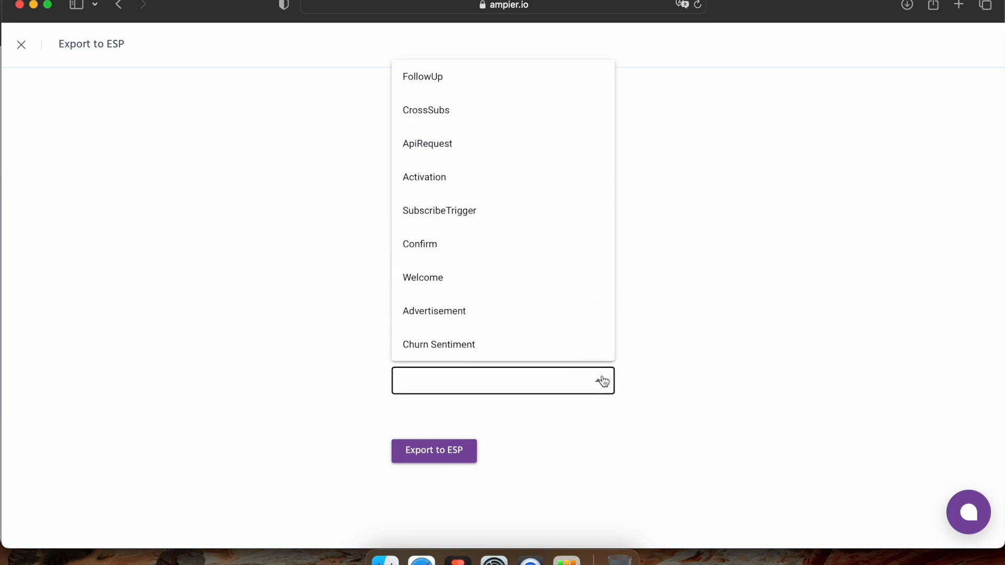
click(509, 324)
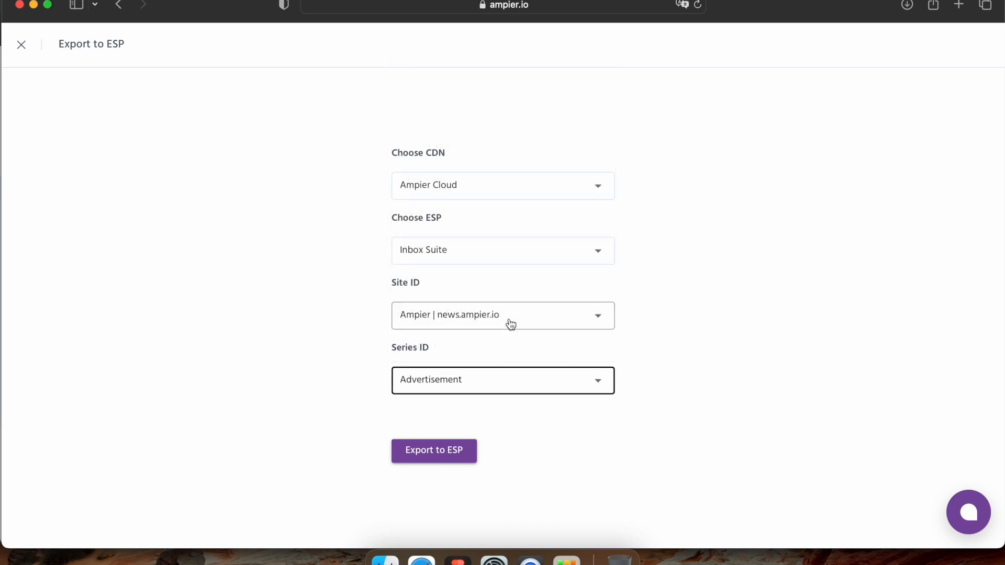
click(453, 457)
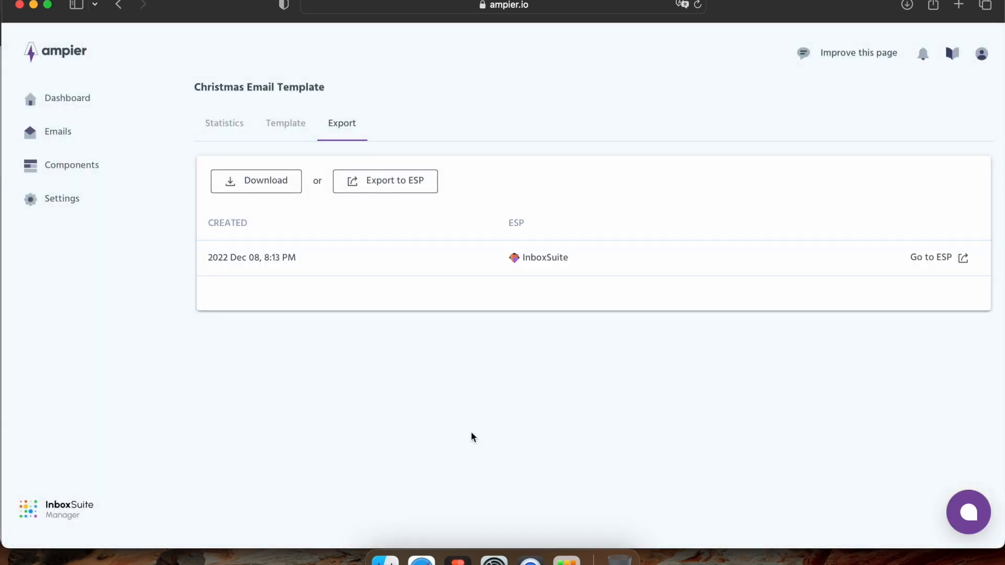
Step: Open the exported email in InboxSuite and shorten its name to "Christmas Email"
click(932, 267)
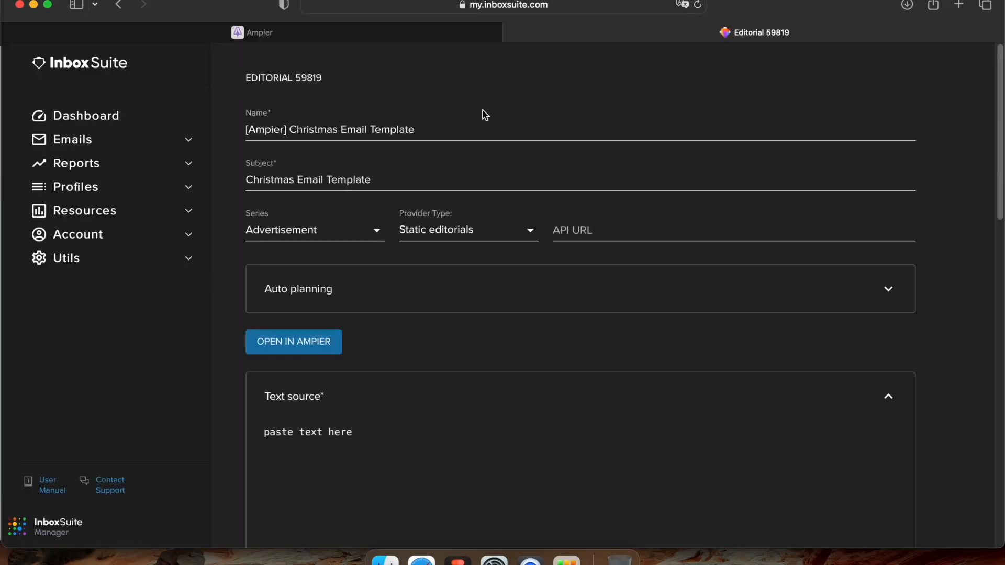
drag(291, 129, 233, 131)
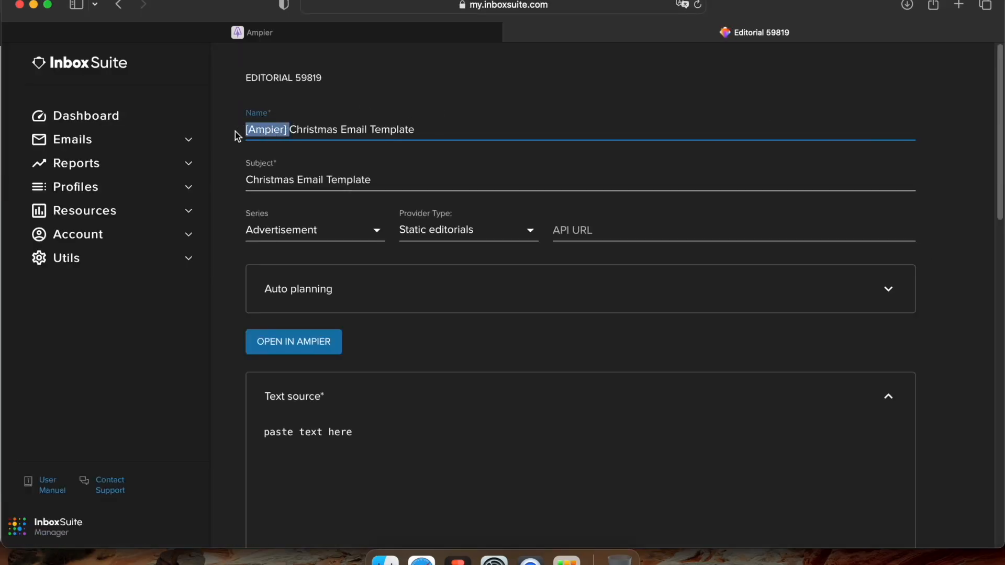
key(BackSpace)
drag(324, 130, 415, 131)
key(BackSpace)
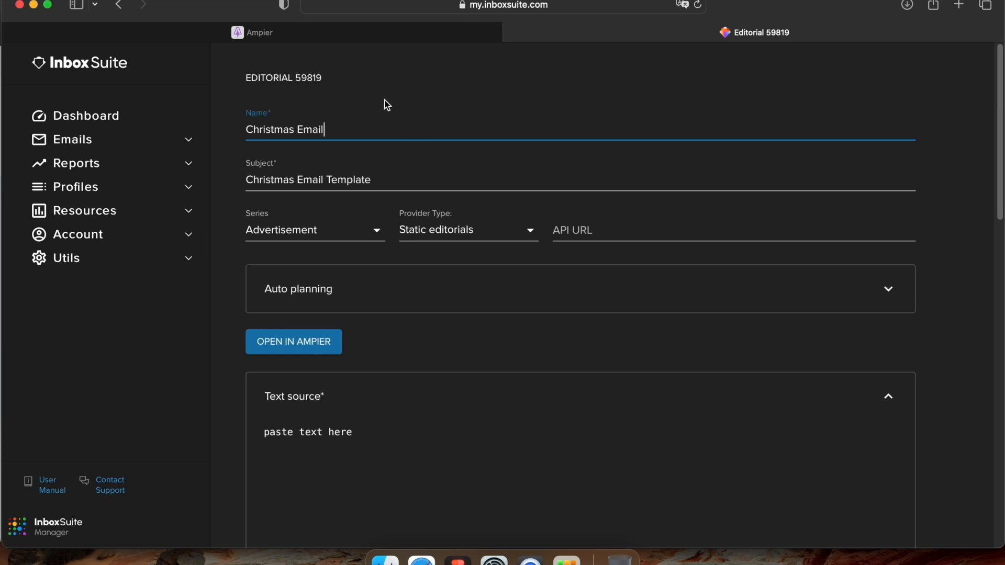
Step: Set the editorial's subject to "Give yourself something you really want this Christmas" and save the editorial
drag(378, 179, 233, 175)
text(Give yourself someth)
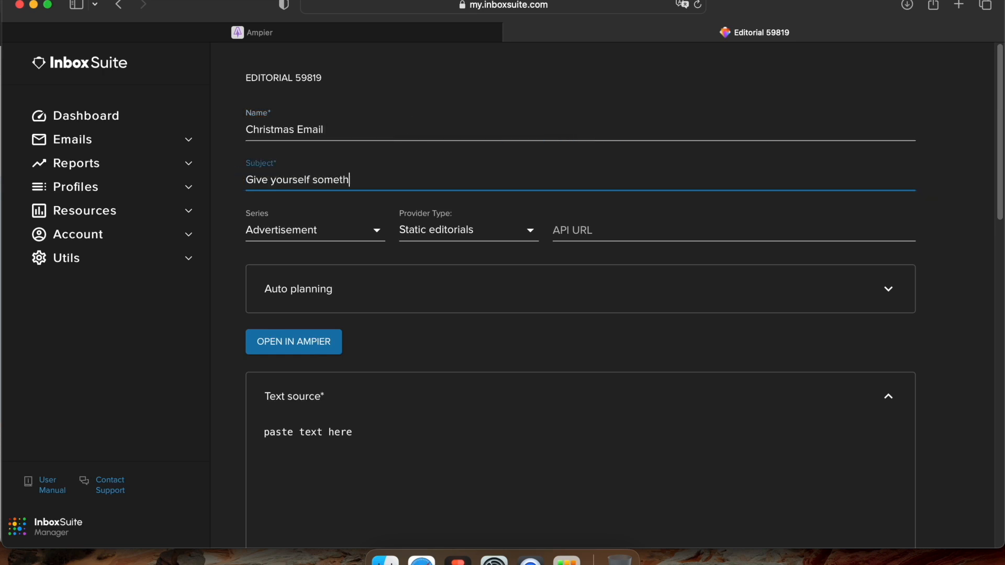
text(ing you really want this Christmas)
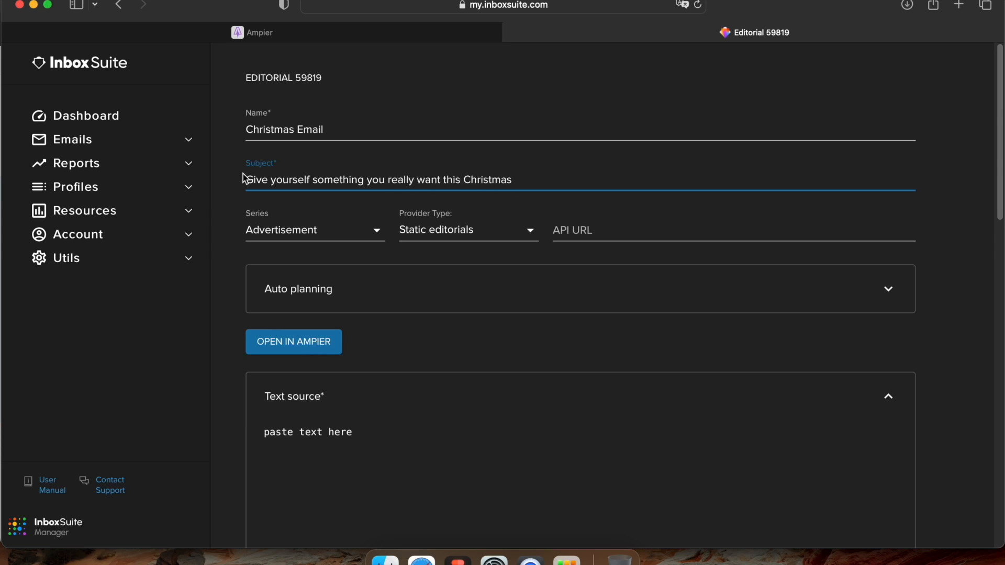
scroll(540, 227, down, 1)
scroll(540, 227, down, 15)
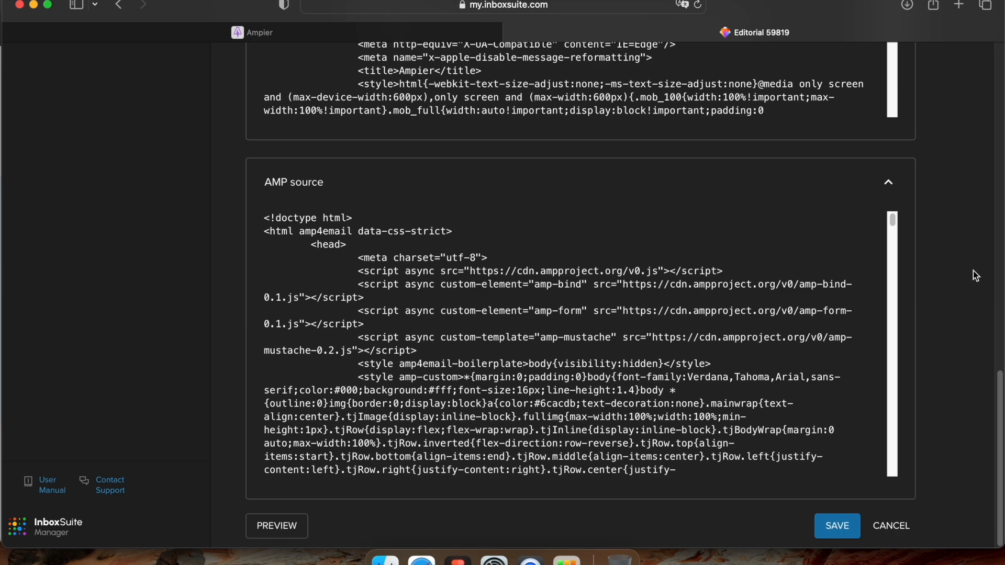
click(837, 527)
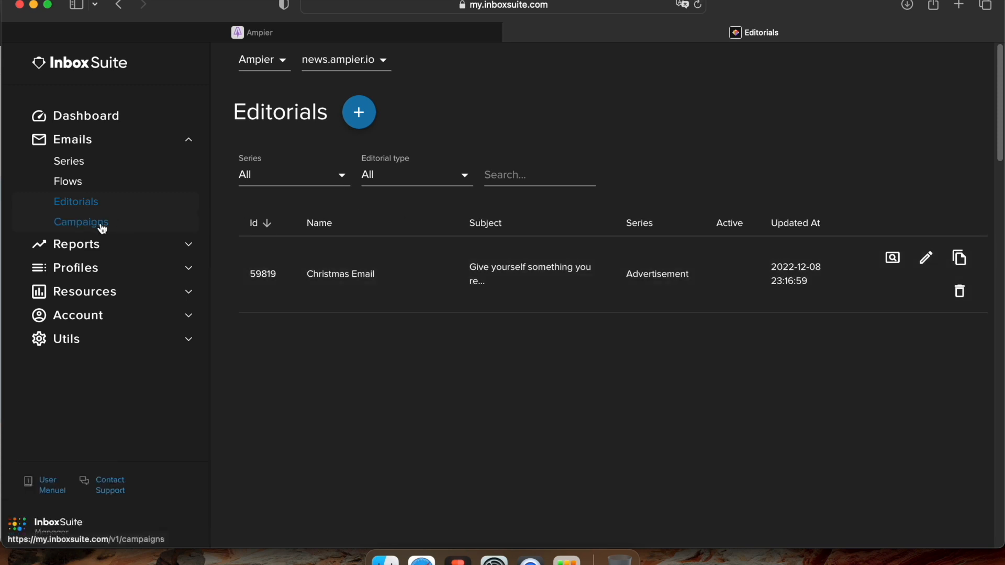
Step: Start a new campaign named "Christmas Email" of type Broadcast, using the "59819 Christmas Email" editorial
click(102, 229)
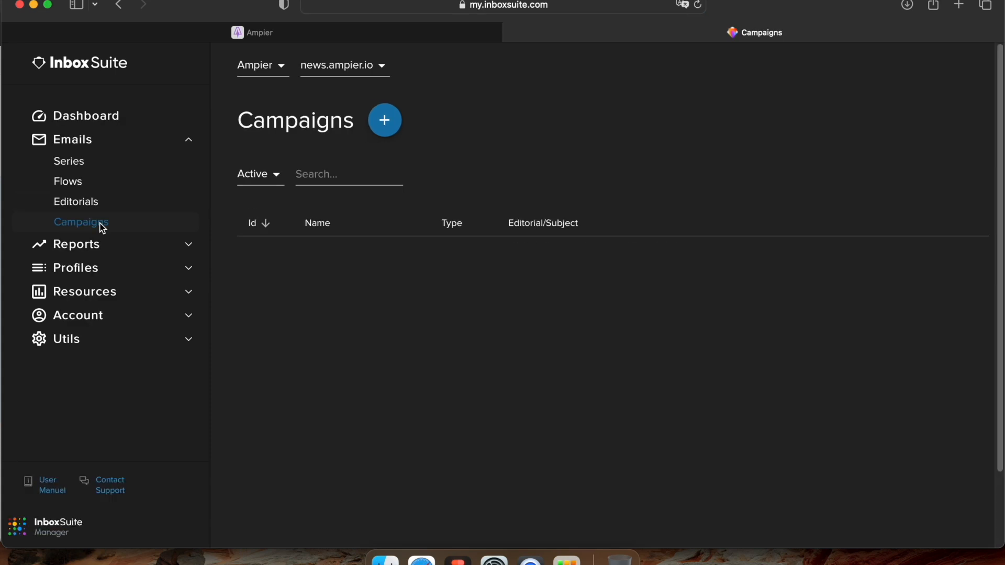
click(388, 130)
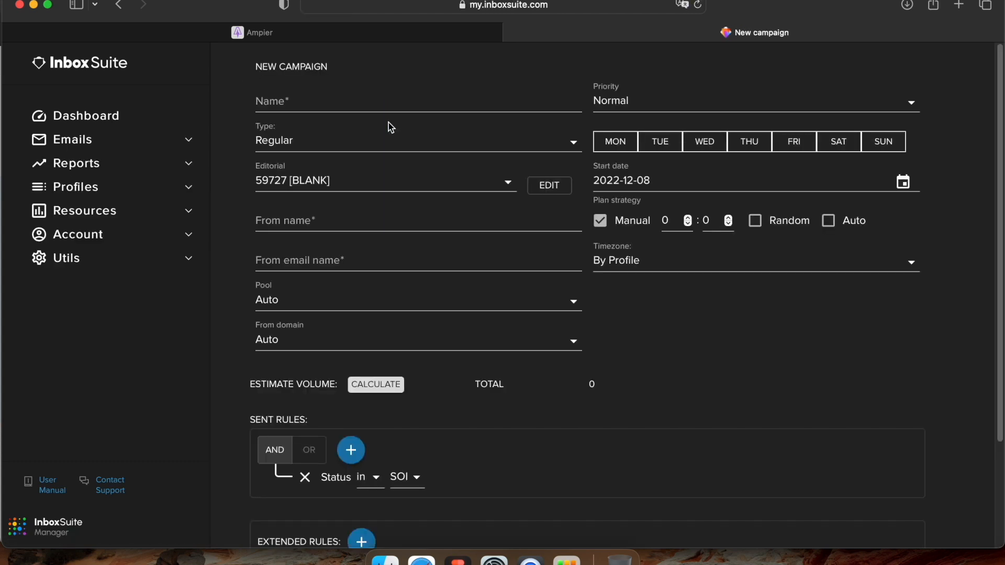
click(376, 102)
text(Christmas Email)
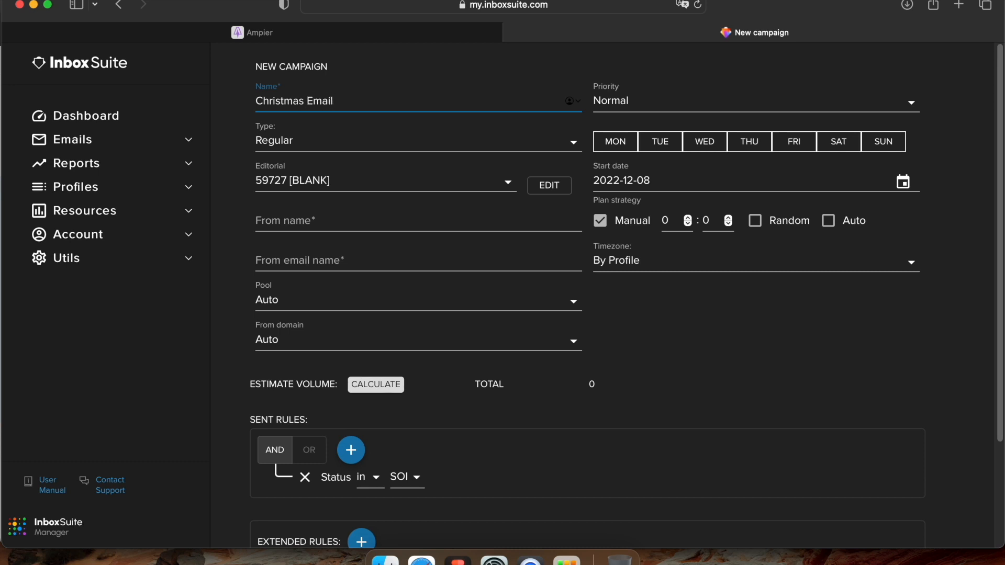
click(446, 146)
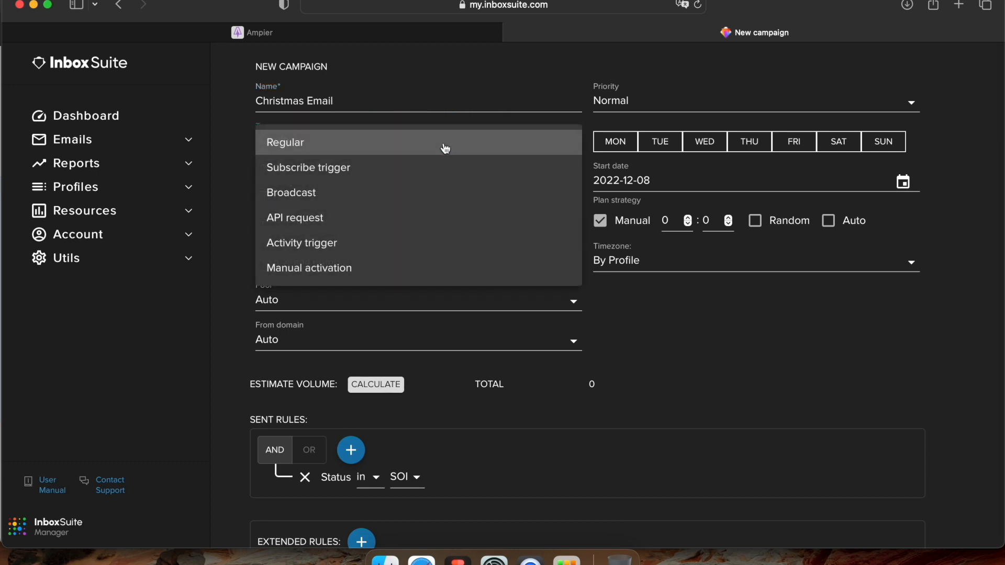
click(378, 194)
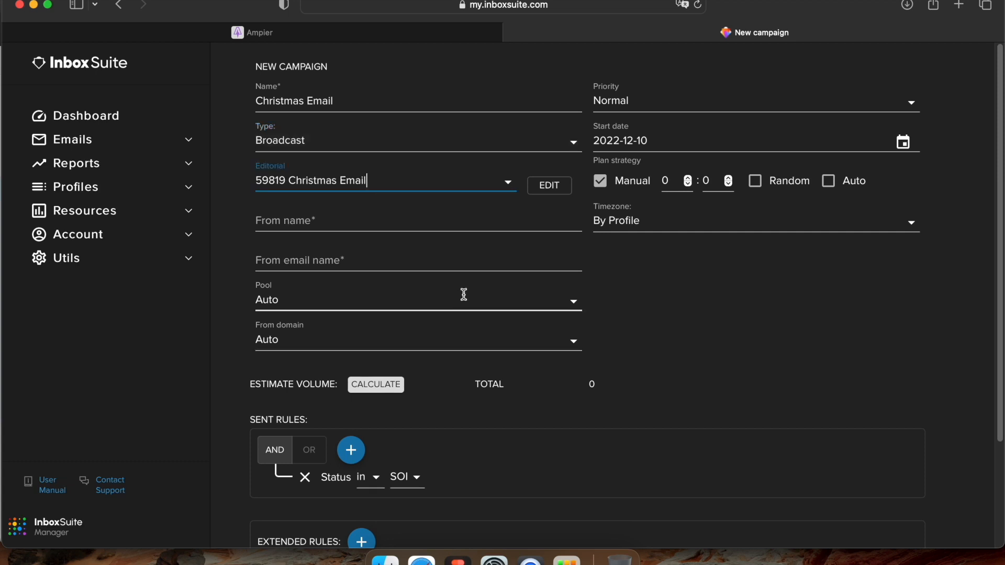
Step: Set the campaign's from name to "Christmas Email" and from email name to "amp", and save the campaign
click(442, 224)
text(Christmas Email)
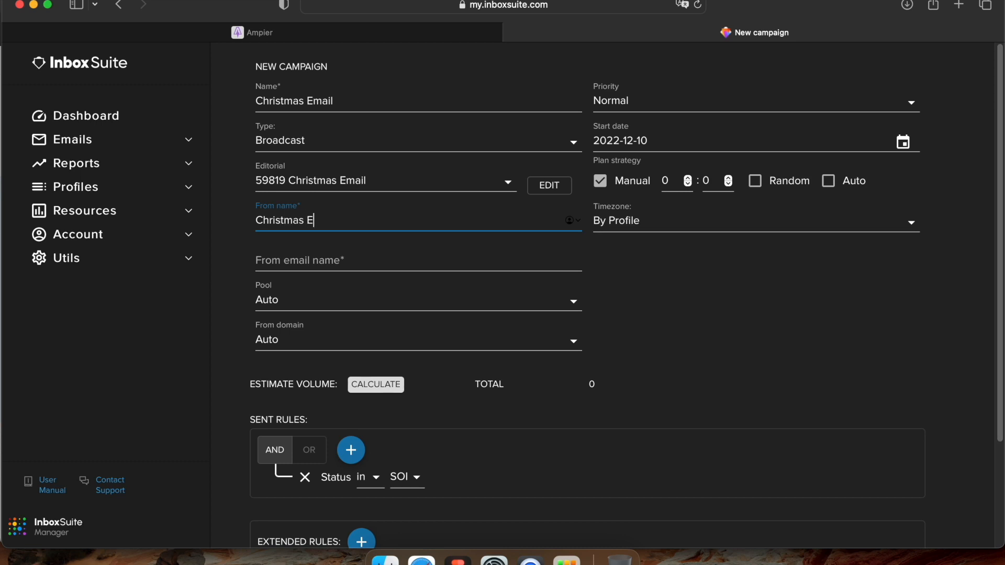
click(445, 260)
text(amp)
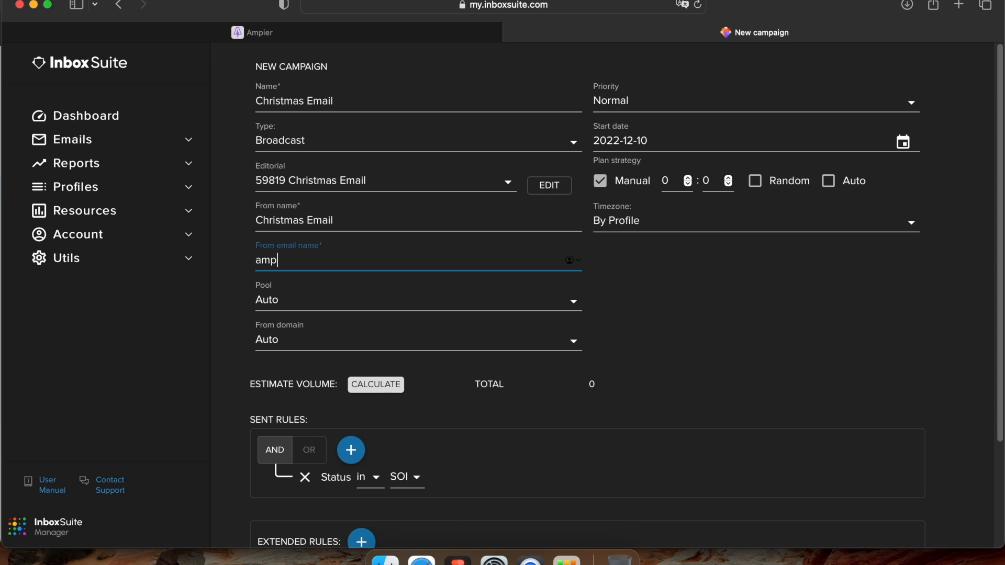
click(712, 304)
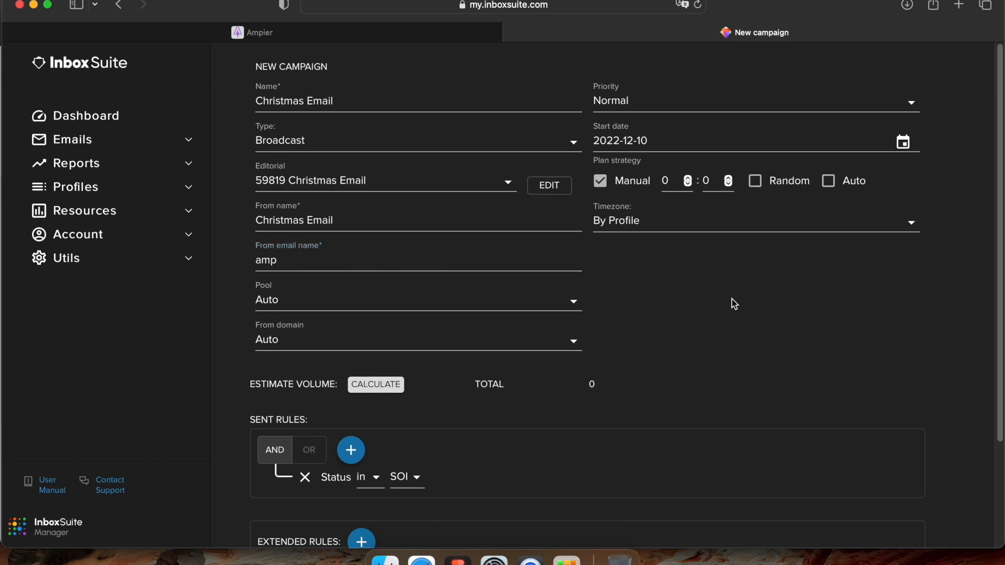
scroll(759, 296, down, 5)
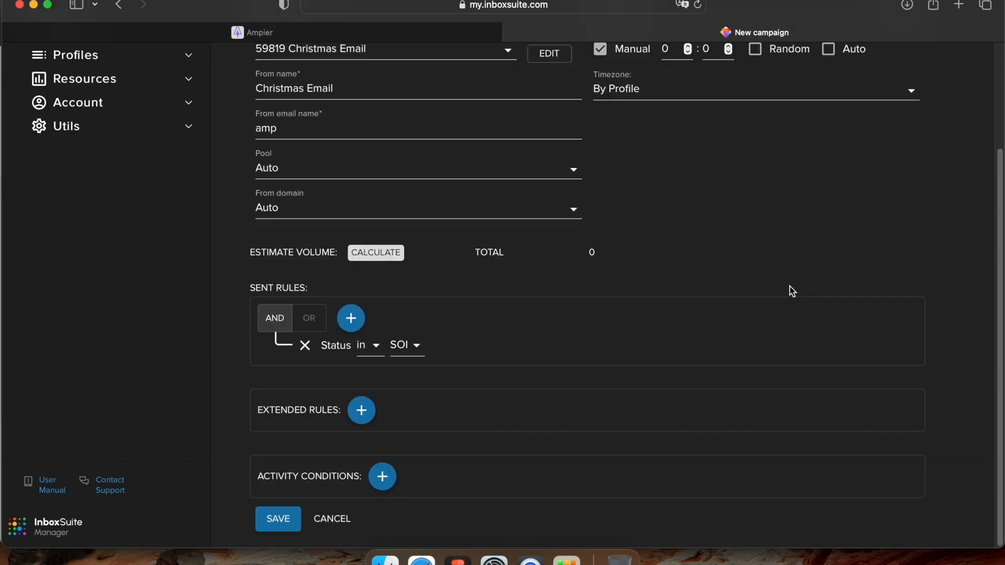
click(278, 520)
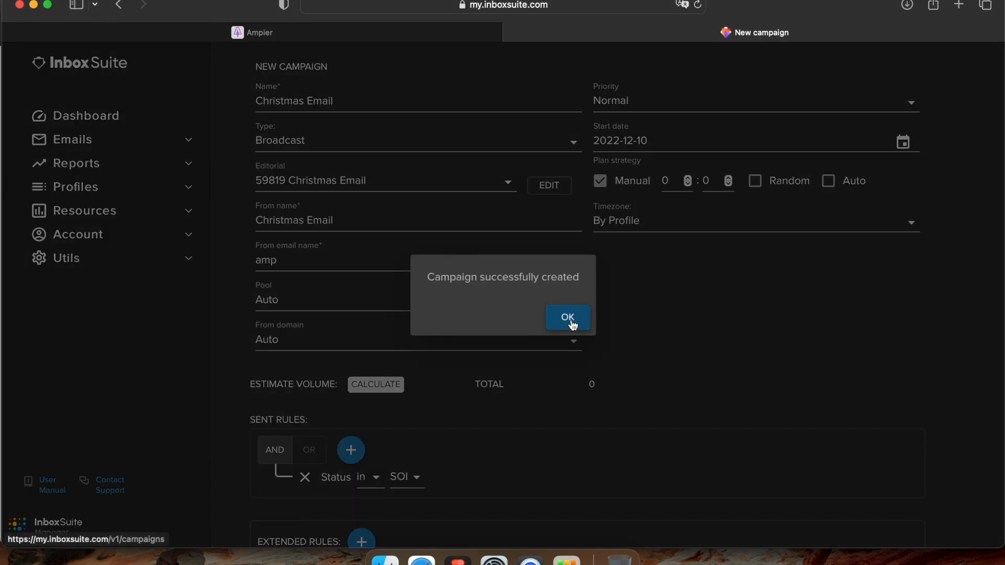
click(573, 324)
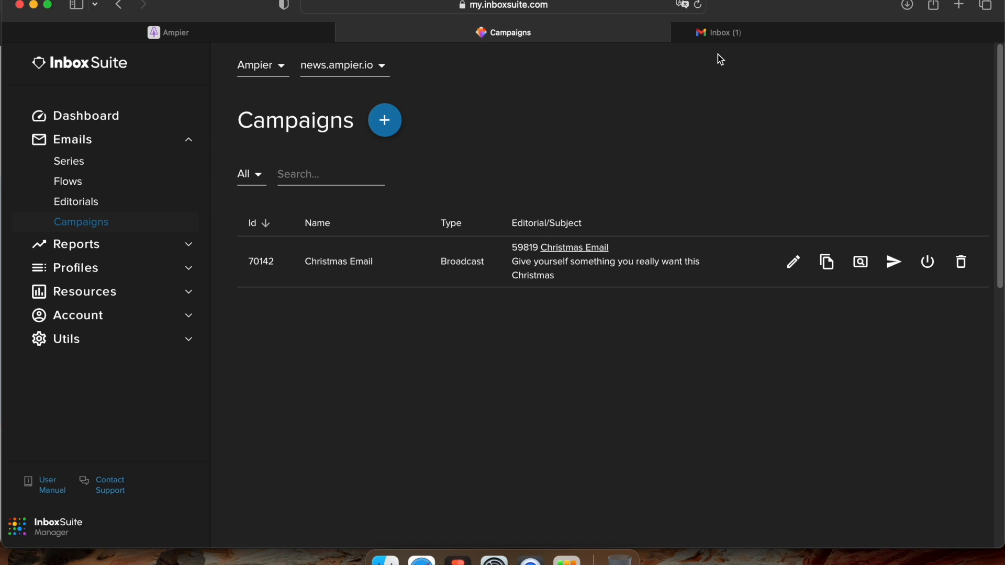
Step: Switch to Gmail, open the received Christmas email and examine its layout, wish form and footer
click(727, 35)
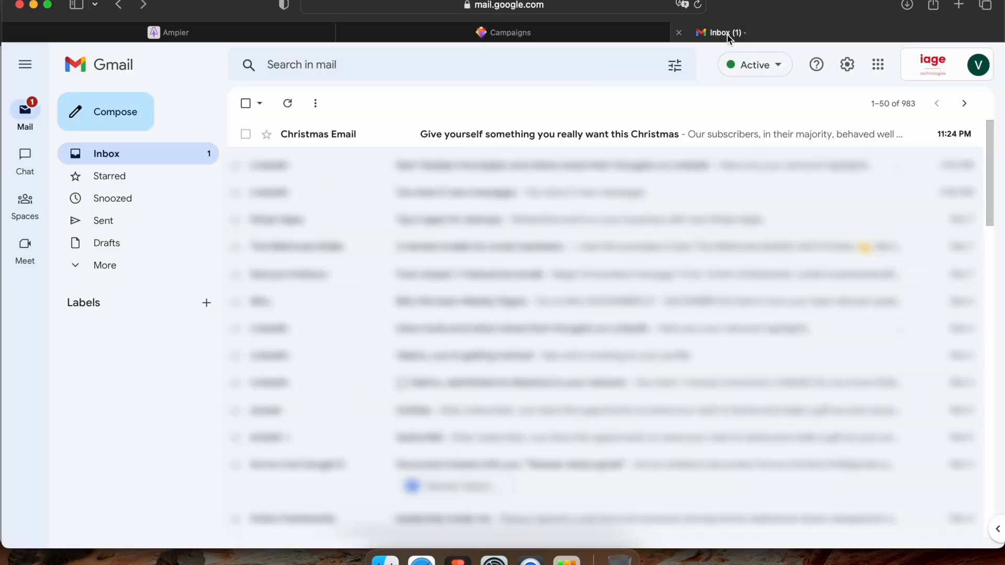
click(571, 137)
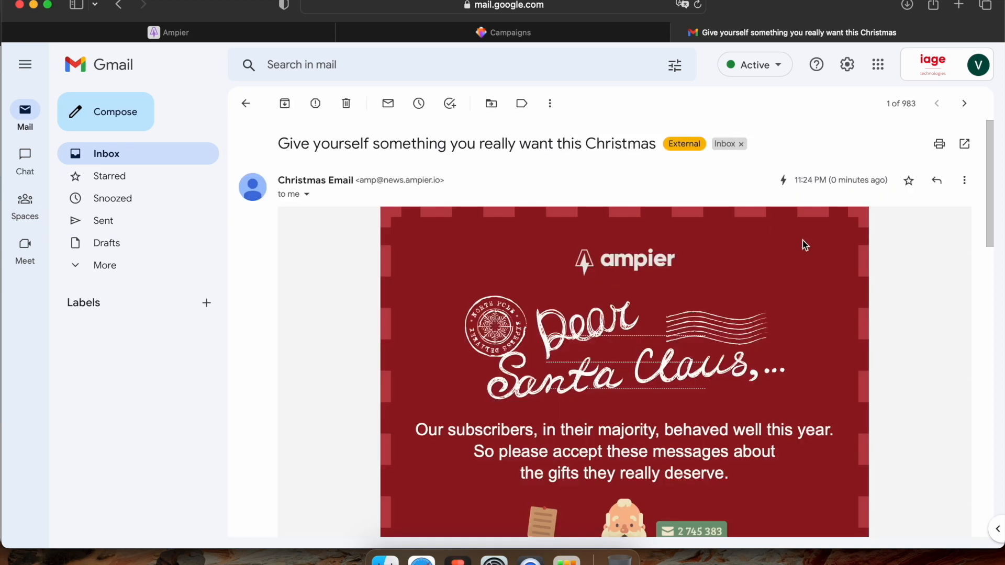
scroll(897, 287, down, 10)
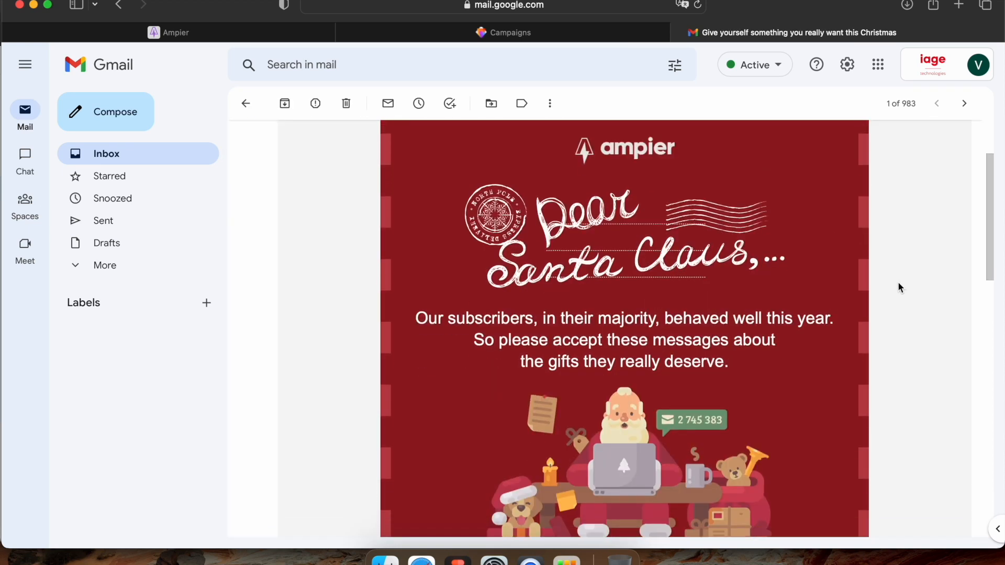
scroll(898, 283, down, 10)
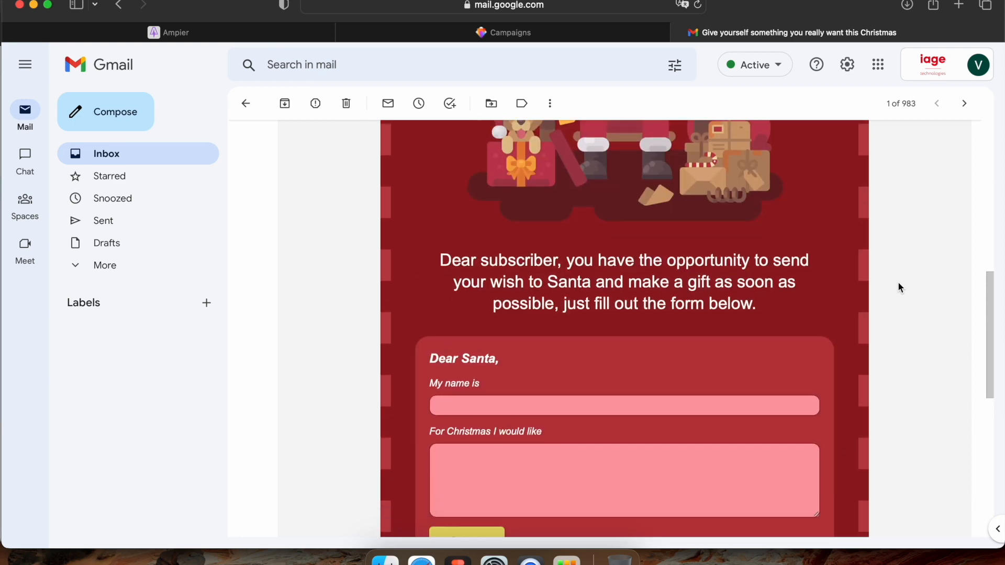
scroll(898, 287, down, 2)
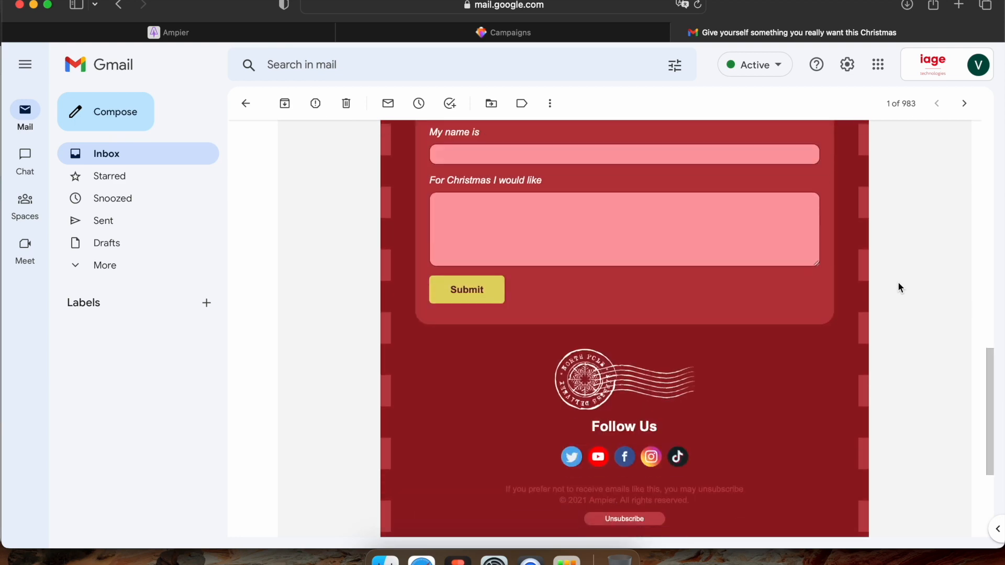
scroll(897, 287, down, 2)
scroll(897, 287, up, 10)
scroll(897, 287, down, 3)
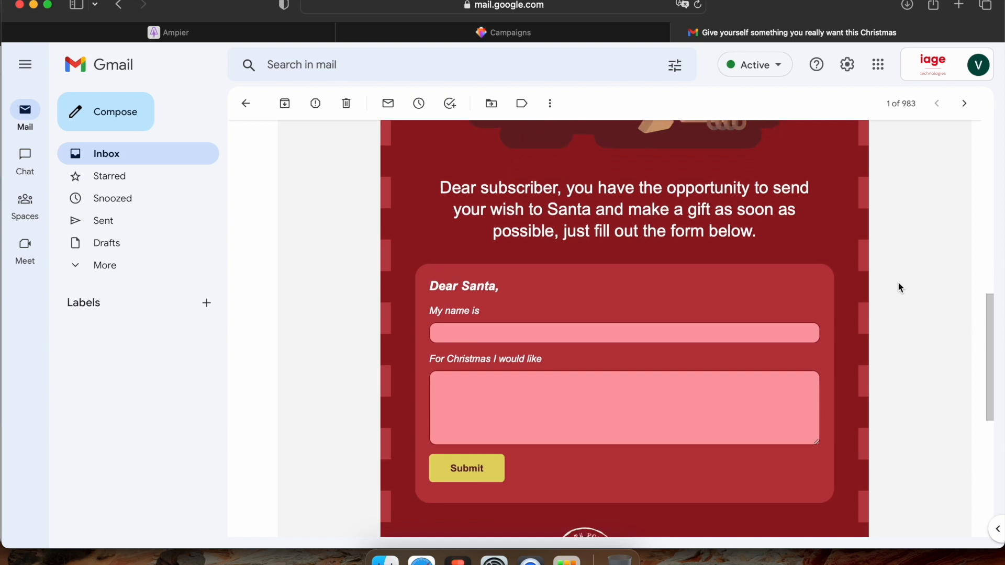
Step: Submit the email's Santa form with the name "Ampier team" and the wish "We wish you a Merry Christmas and happy New Year"
click(760, 318)
text(Ampier t)
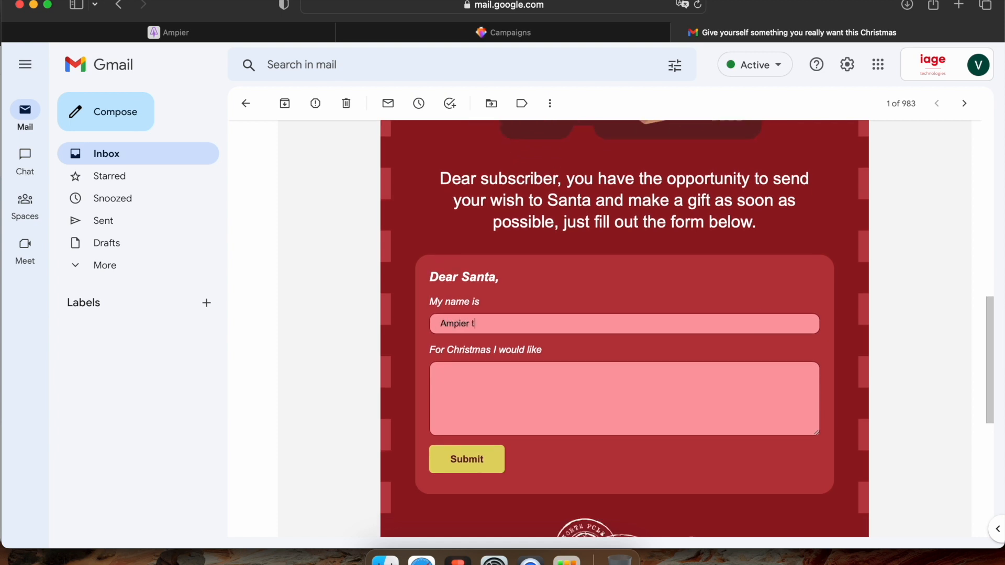
text(We wish you a Merry Christmas)
text(and happy New Year)
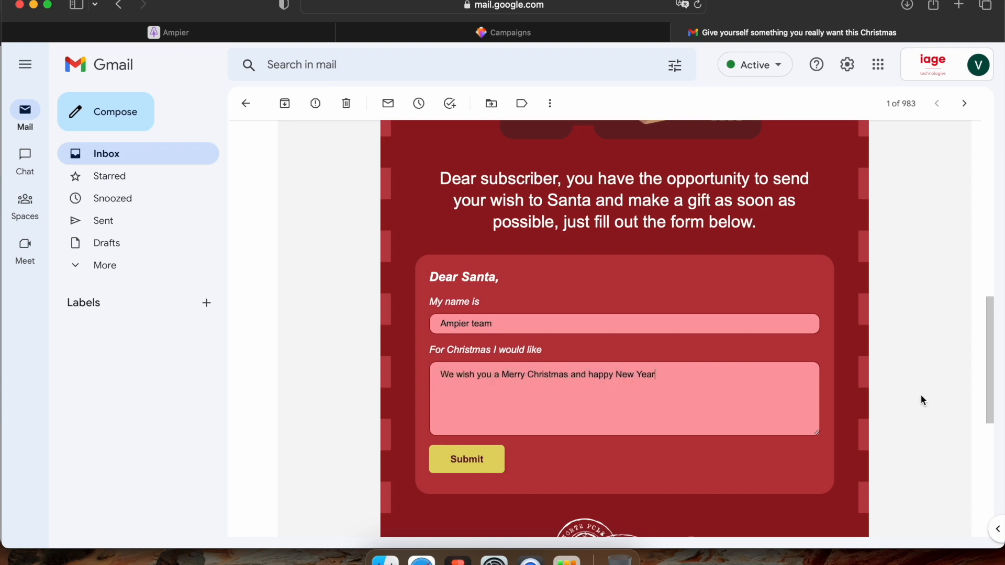
scroll(922, 400, down, 1)
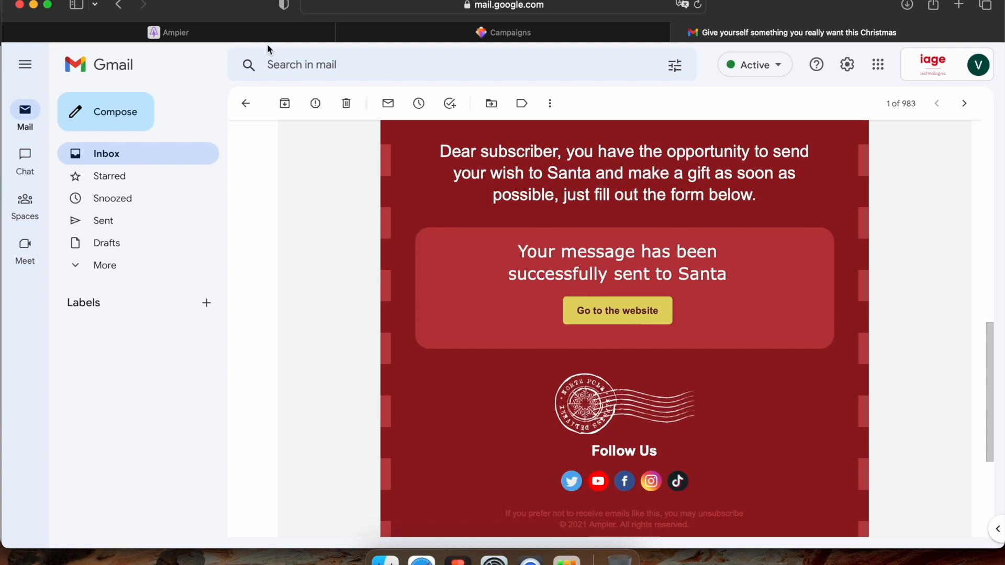
Step: Switch to Ampier and examine the Christmas Email Template's statistics and the subscriber answers of its "My name is-22-12" form
click(234, 36)
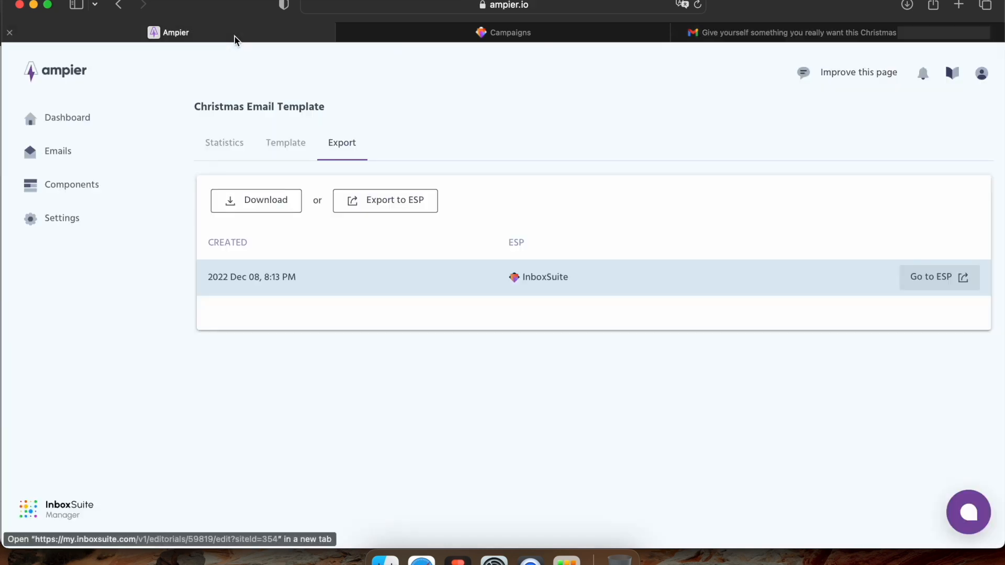
click(224, 146)
scroll(224, 146, down, 6)
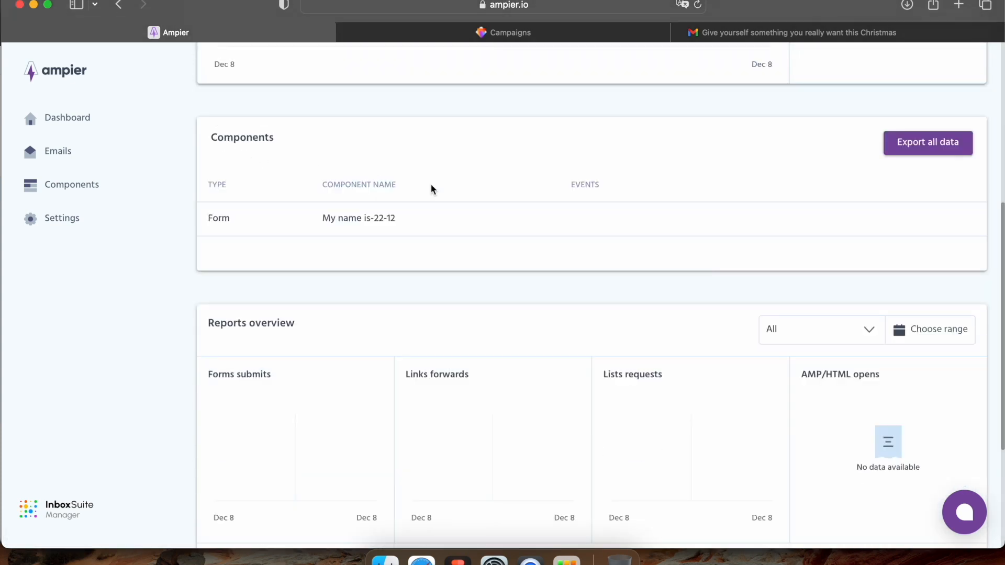
click(917, 224)
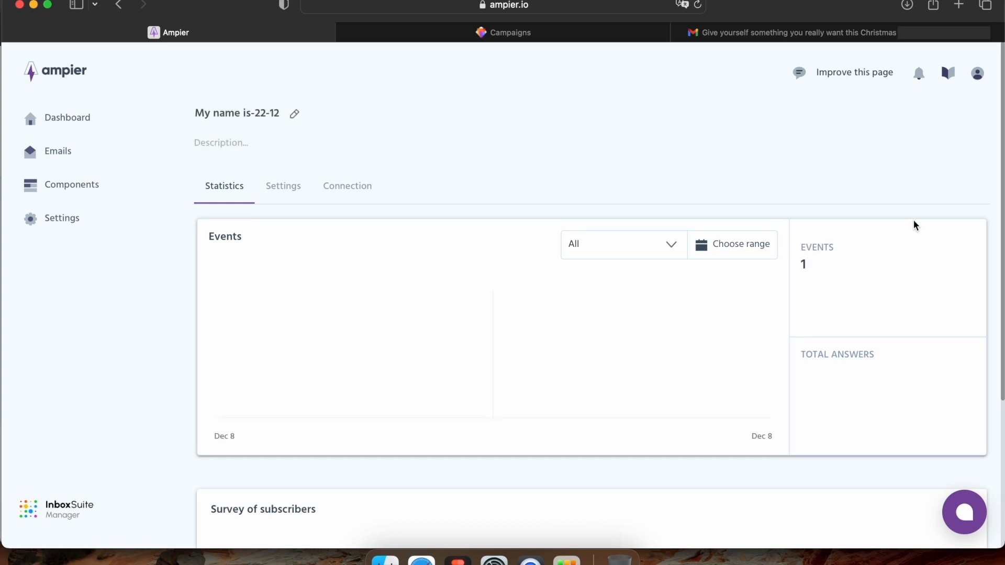
scroll(805, 272, down, 5)
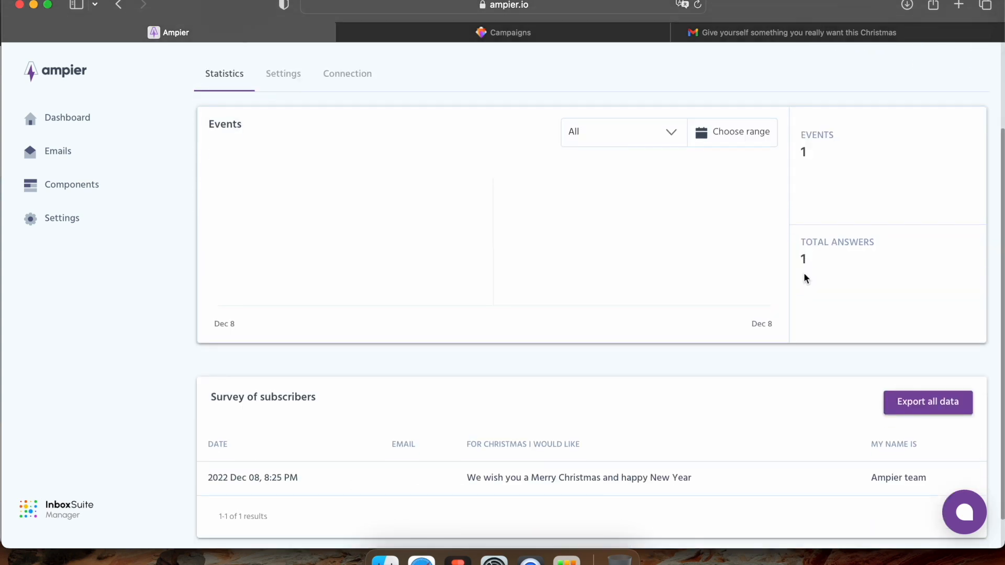